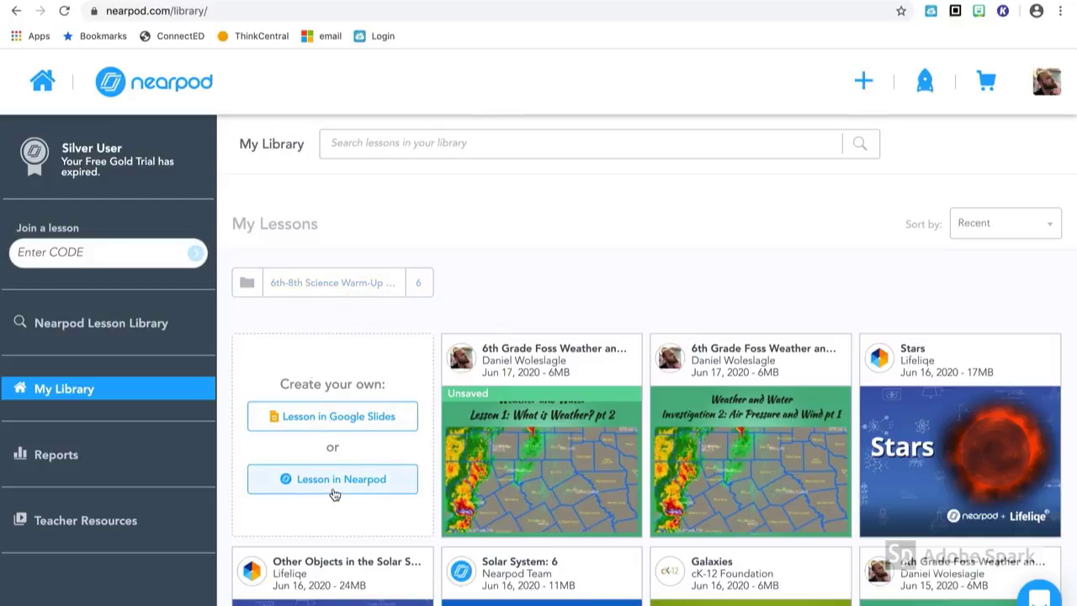
pyautogui.scroll(-3, 335, 494)
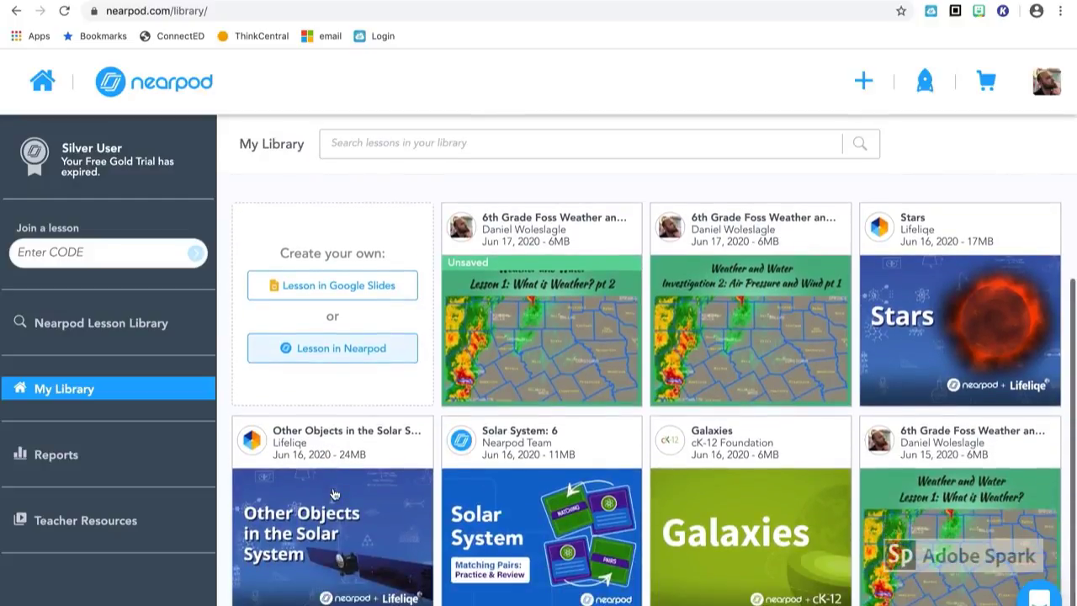
pyautogui.moveTo(421, 504)
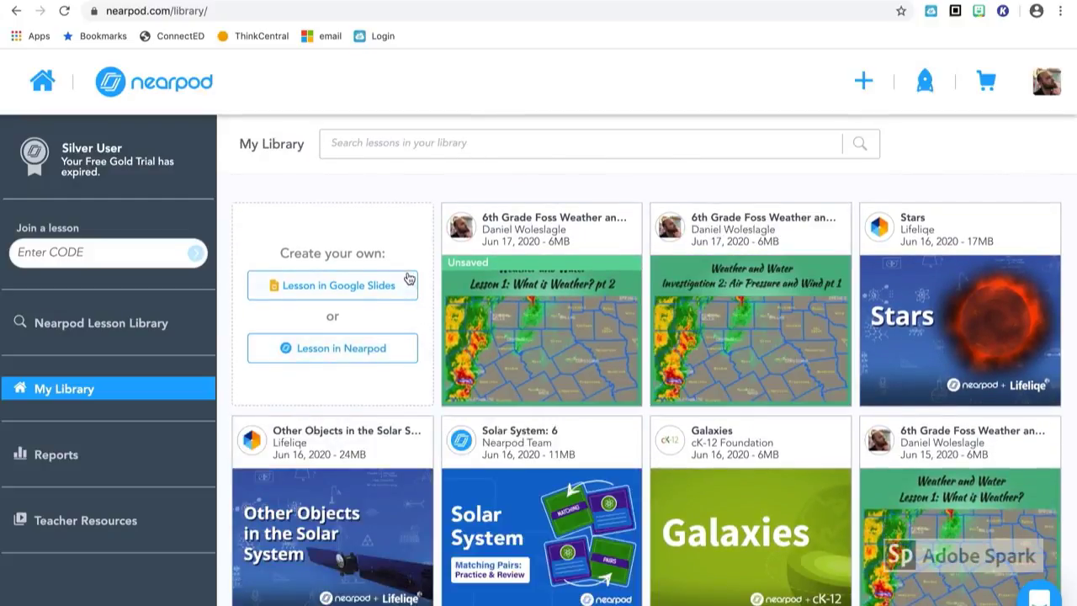
pyautogui.scroll(3, 409, 279)
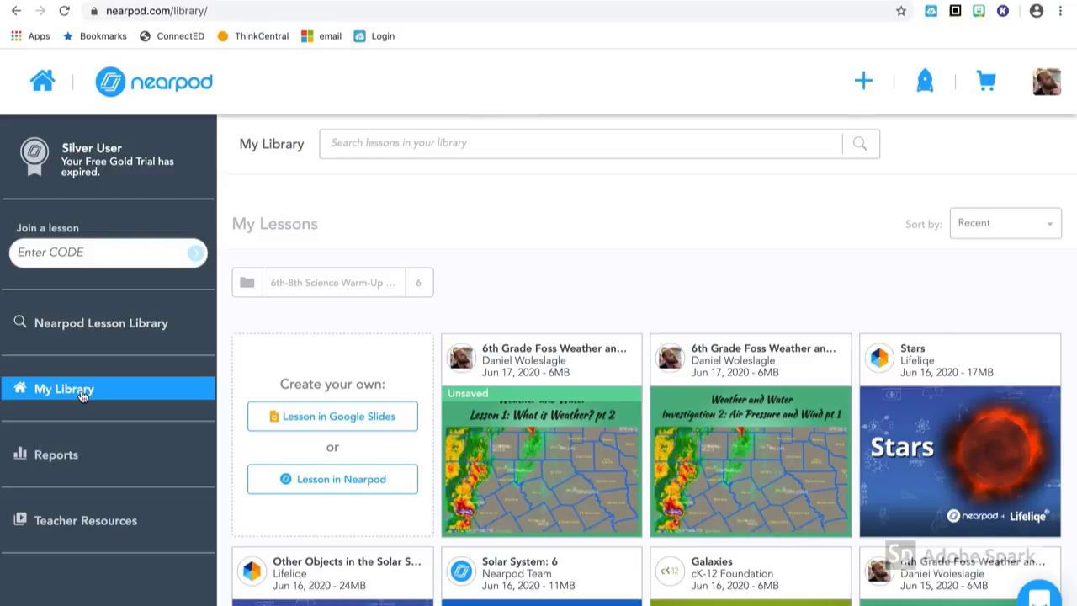
# Open the Nearpod Lesson Library and filter the lessons by the NGSS standards, Science and 6th grade
pyautogui.click(89, 327)
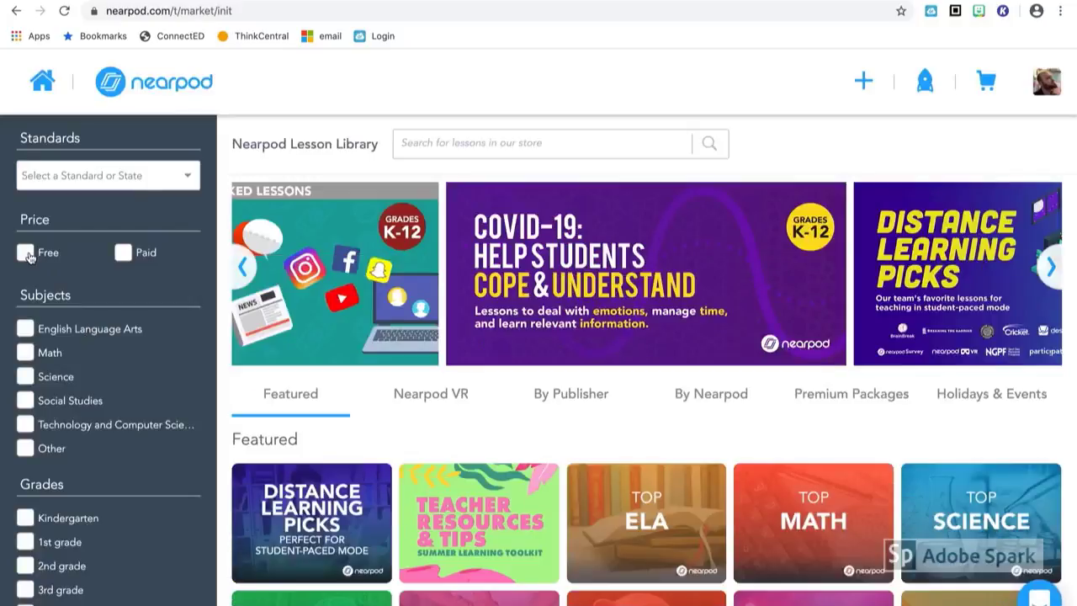
pyautogui.click(119, 176)
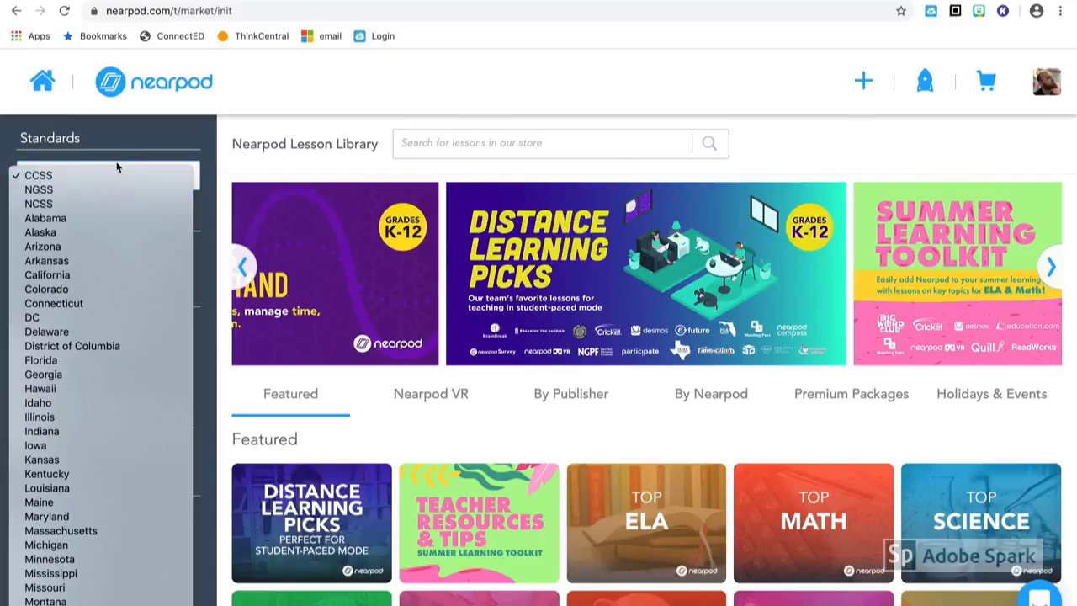
pyautogui.click(91, 190)
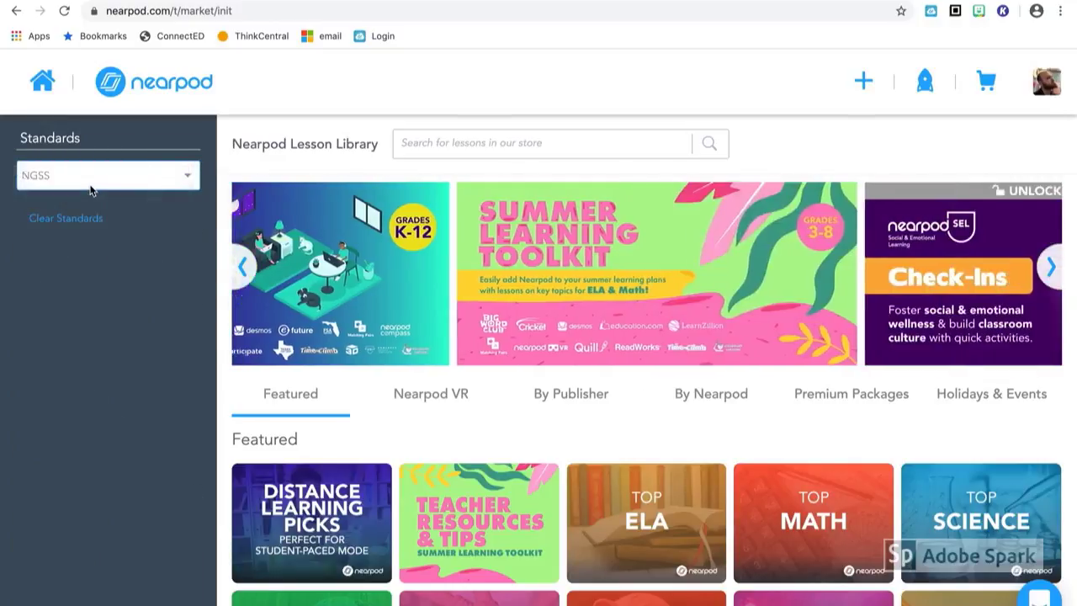
pyautogui.click(33, 254)
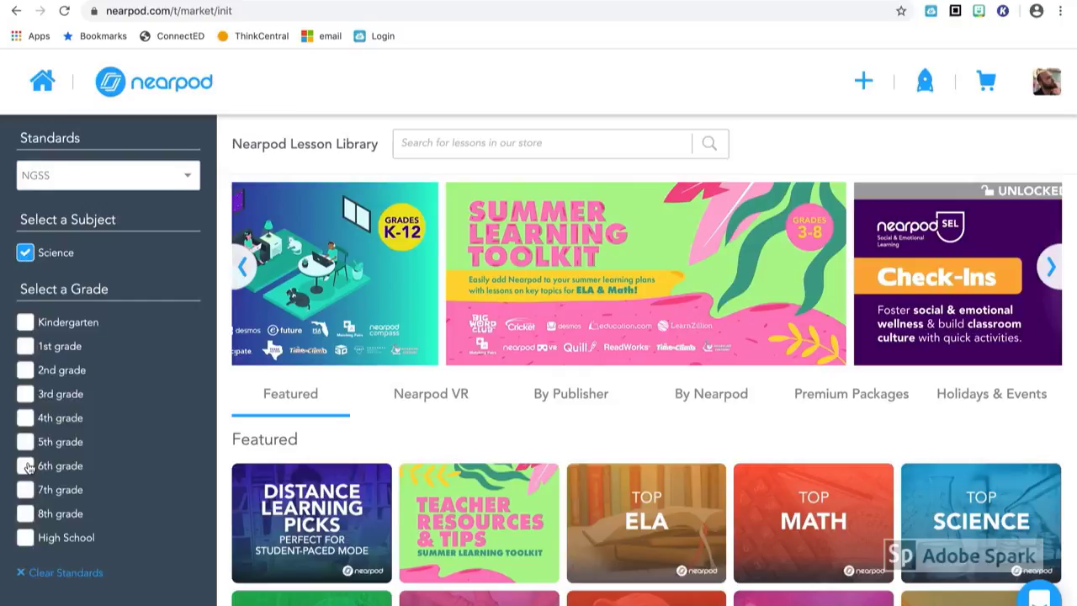
pyautogui.click(27, 467)
pyautogui.click(26, 466)
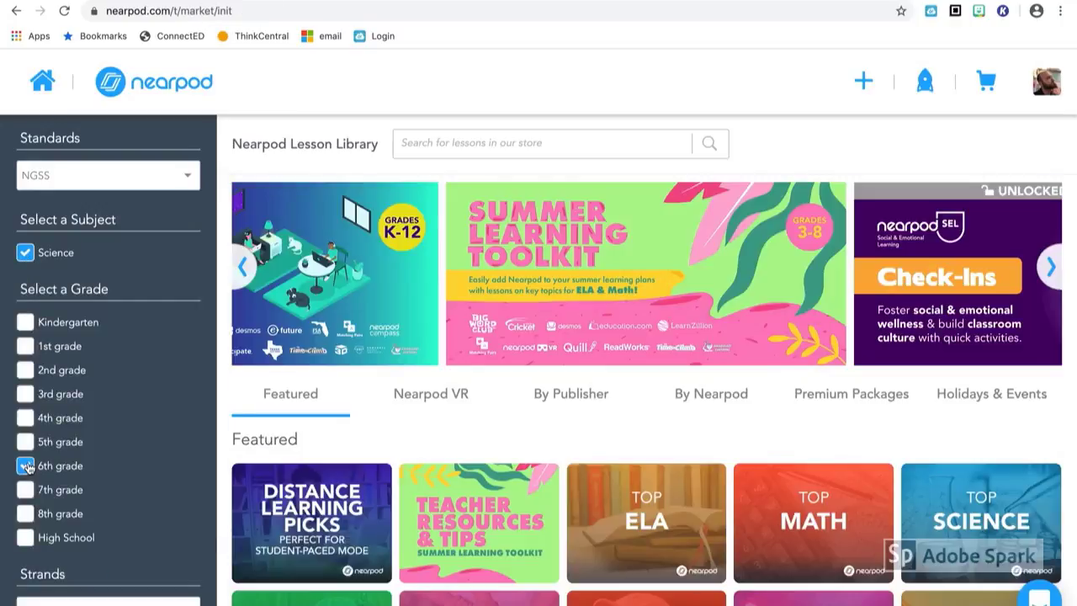
pyautogui.click(26, 467)
# Limit the filtered 6th grade science lessons to free ones
pyautogui.scroll(-3, 25, 437)
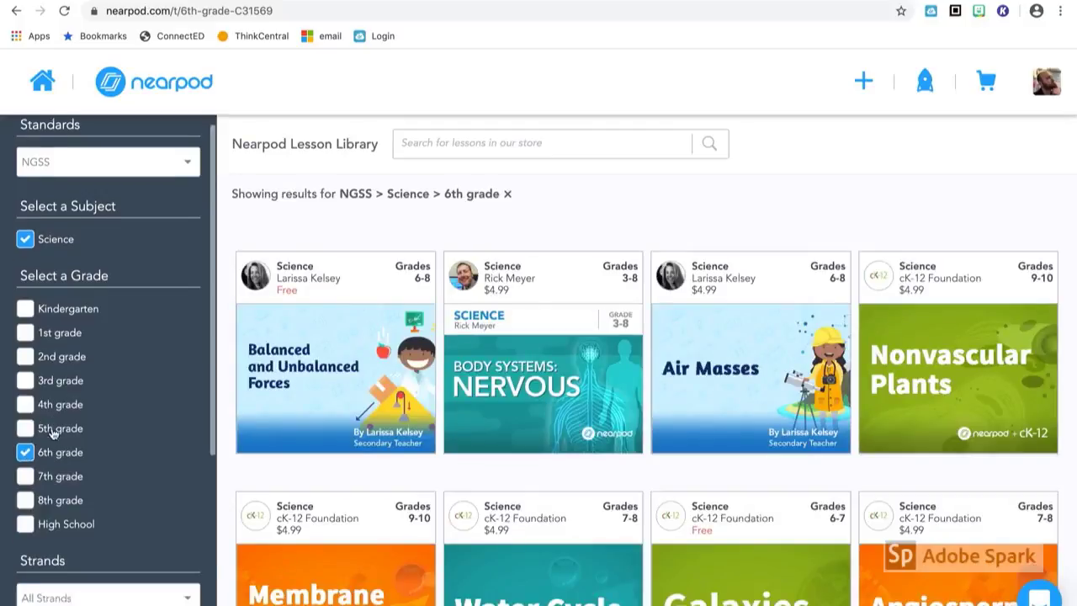
pyautogui.scroll(-2, 52, 433)
pyautogui.click(26, 425)
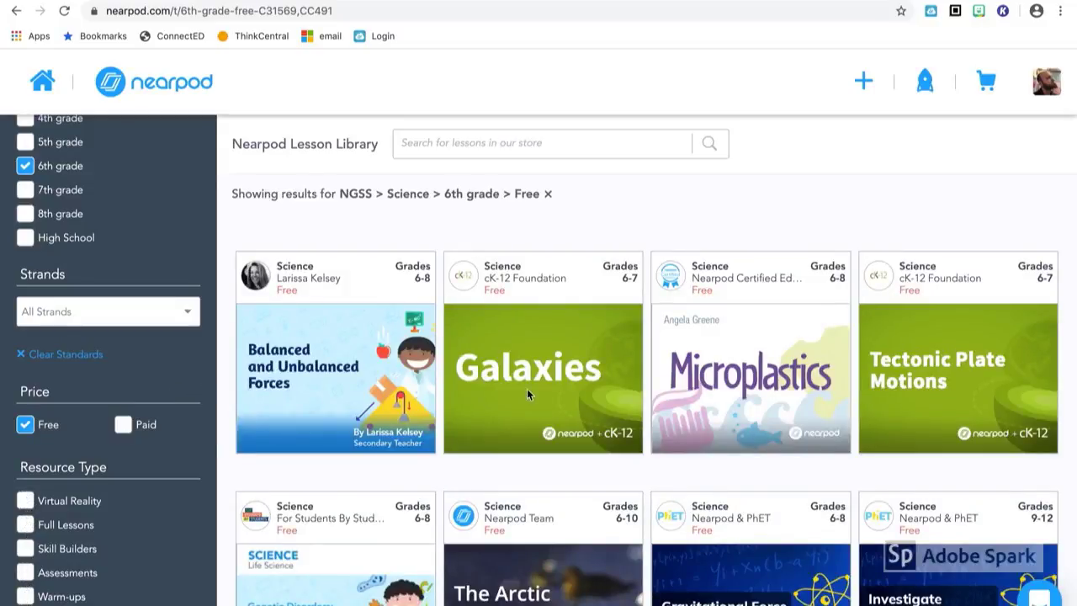
# Find the free Gravitational Force lesson by Nearpod & PhET and preview its first slides
pyautogui.scroll(-2, 589, 379)
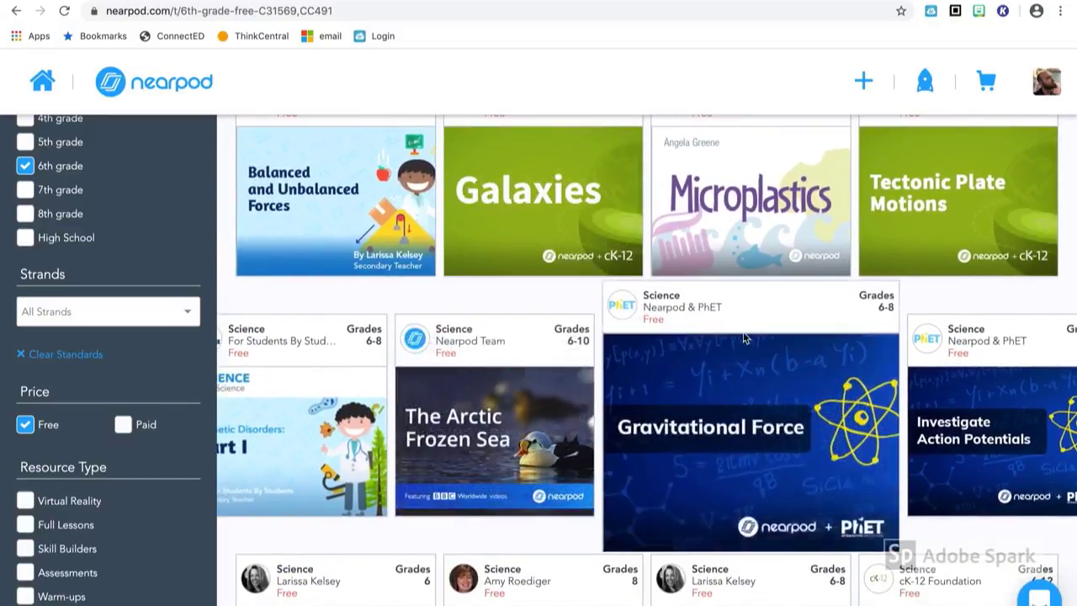
pyautogui.moveTo(744, 338)
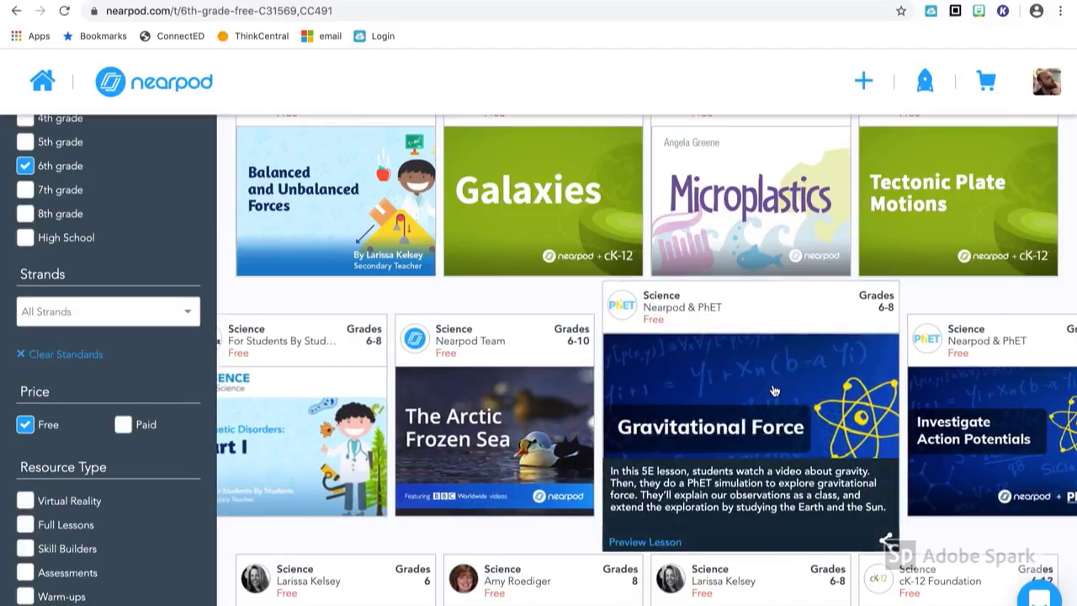
pyautogui.click(772, 390)
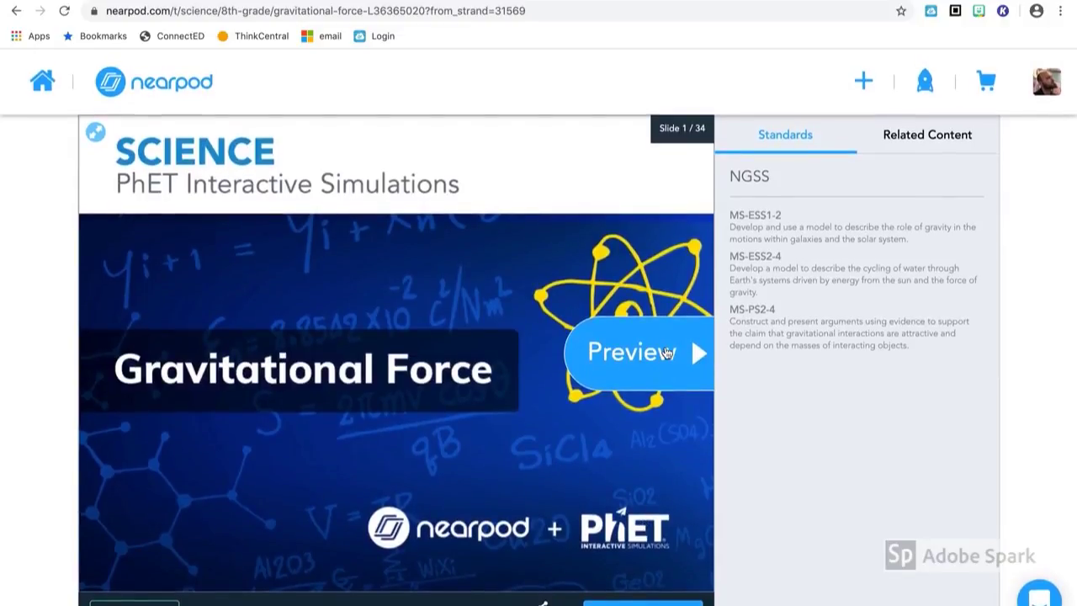
pyautogui.click(667, 352)
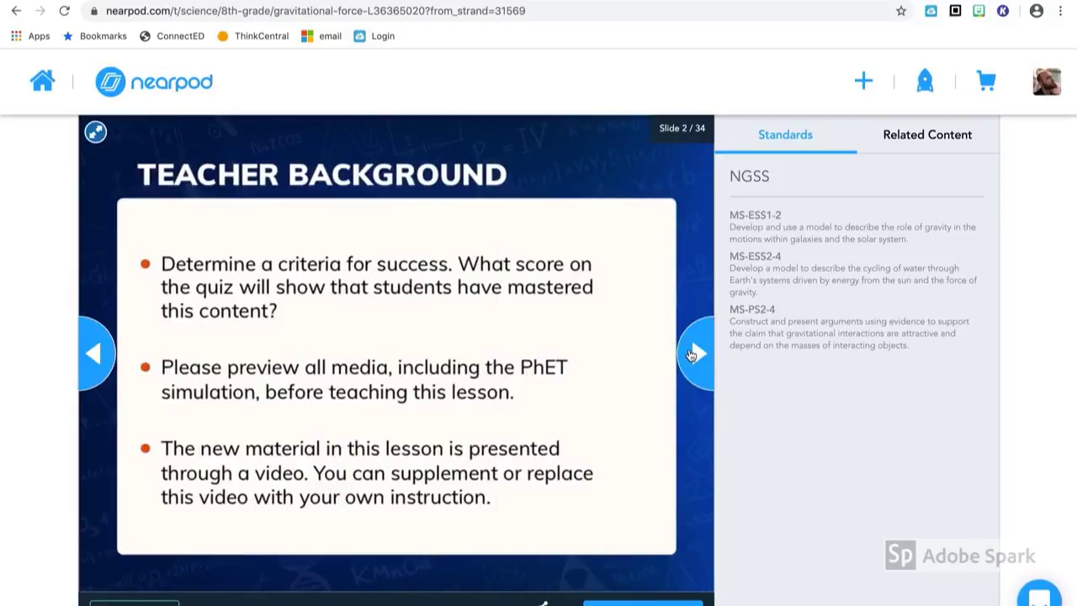
pyautogui.click(694, 357)
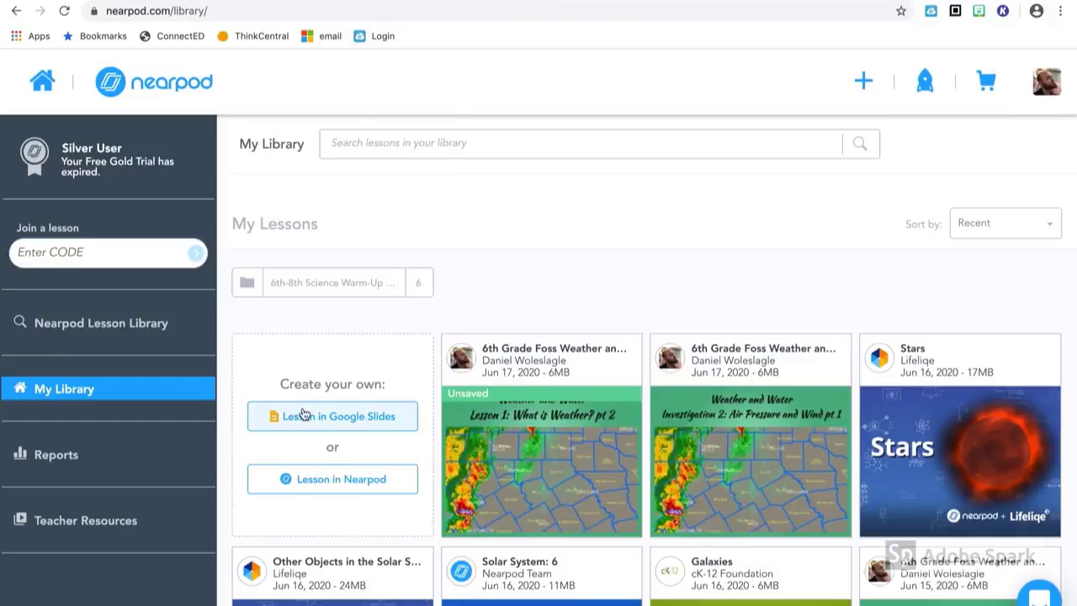
# Create a new lesson in Nearpod and title it "Sample Lesson"
pyautogui.click(326, 490)
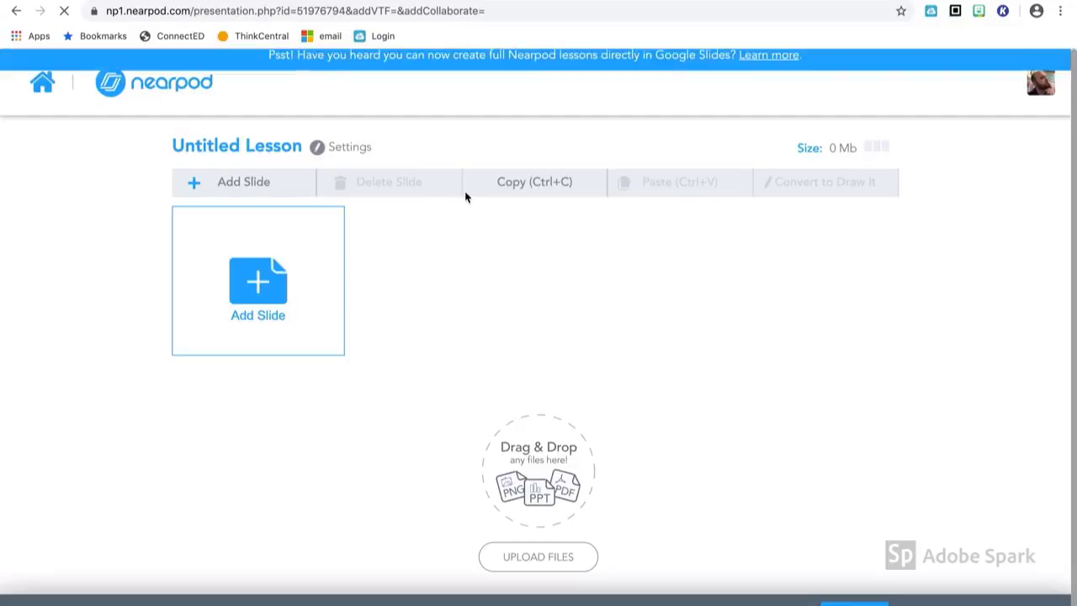
pyautogui.click(256, 147)
pyautogui.write('Sam')
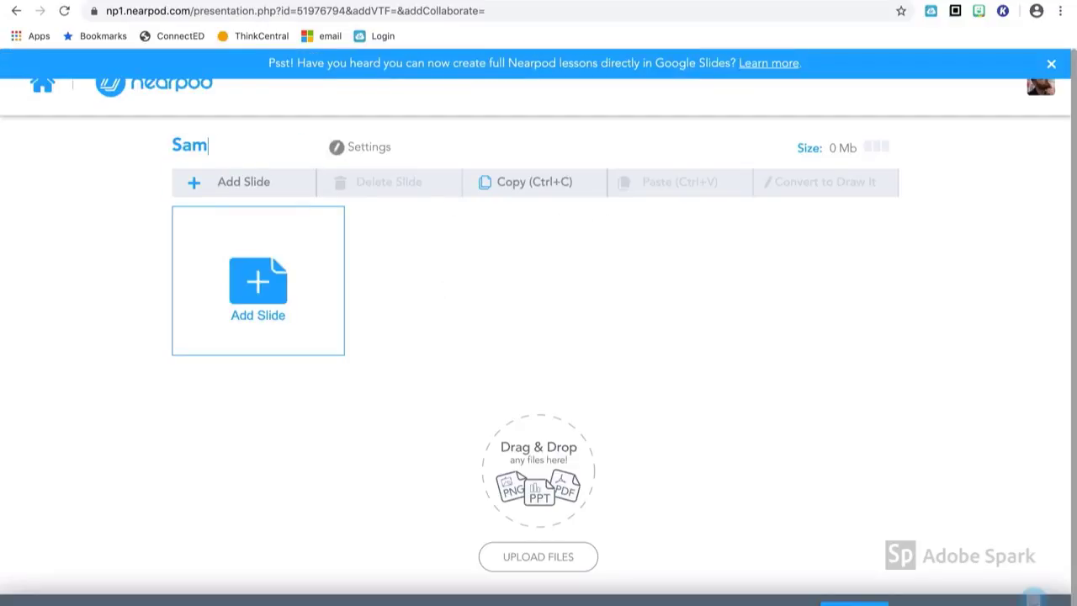
pyautogui.write('ple Lesson')
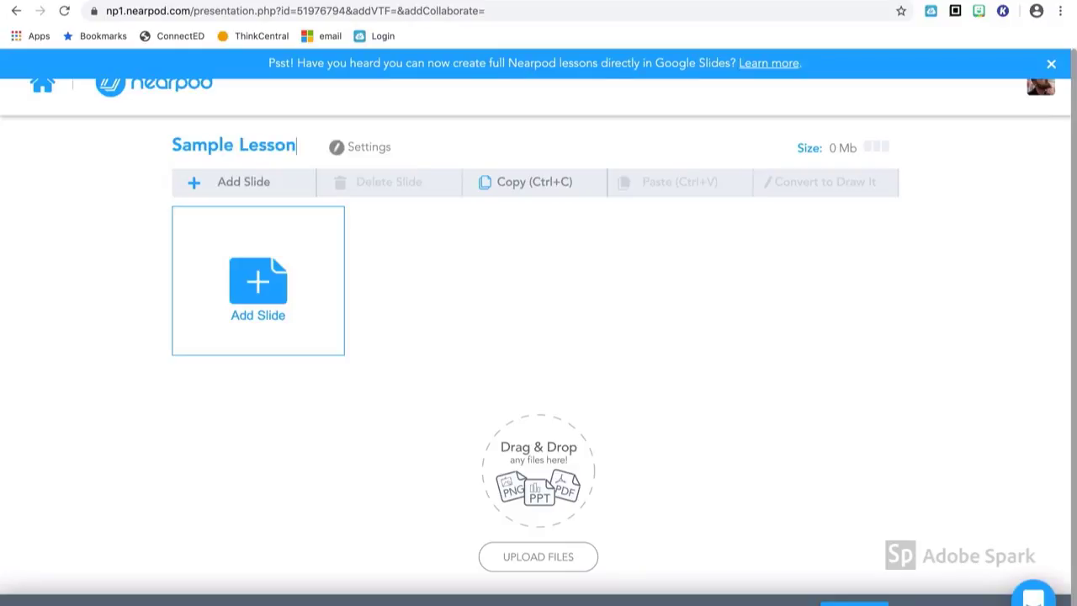
# Start a Field Trip for the lesson and search the VR locations for "mars"
pyautogui.click(271, 295)
pyautogui.click(271, 295)
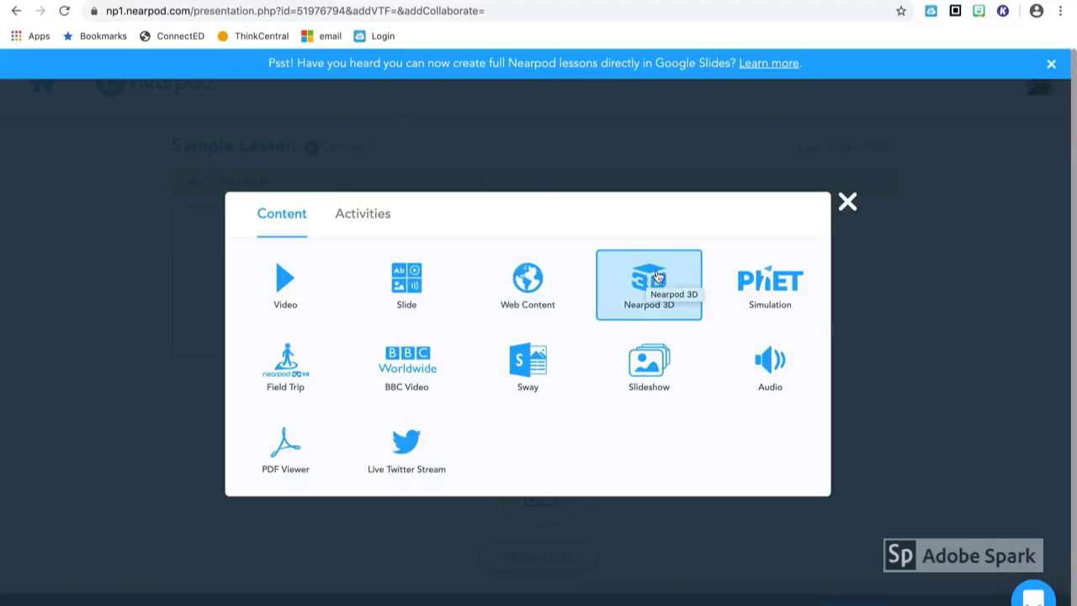
pyautogui.click(284, 379)
pyautogui.write('mar')
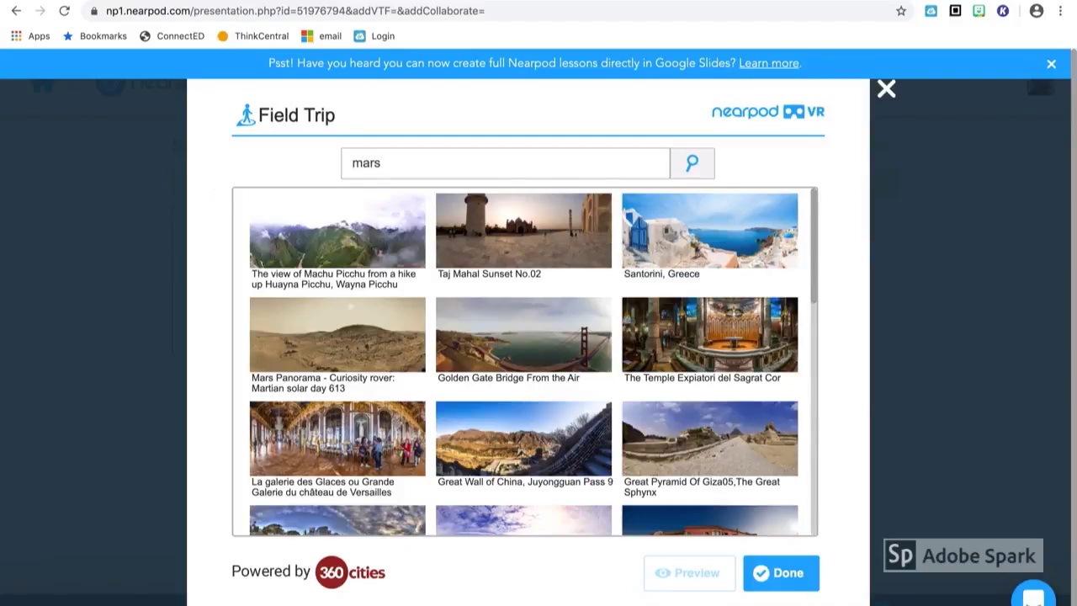
pyautogui.write('s')
pyautogui.click(691, 162)
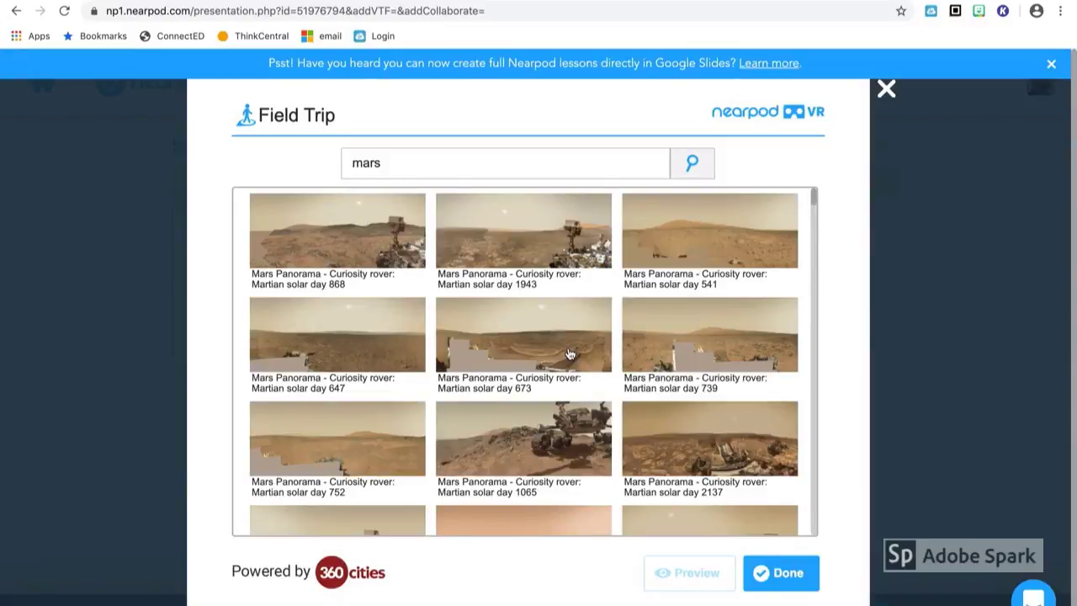
# Choose the Mars panorama listed directly below "Martian solar day 3" and add it to the lesson as a Field Trip
pyautogui.scroll(-3, 640, 407)
pyautogui.scroll(-2, 640, 407)
pyautogui.scroll(1, 384, 487)
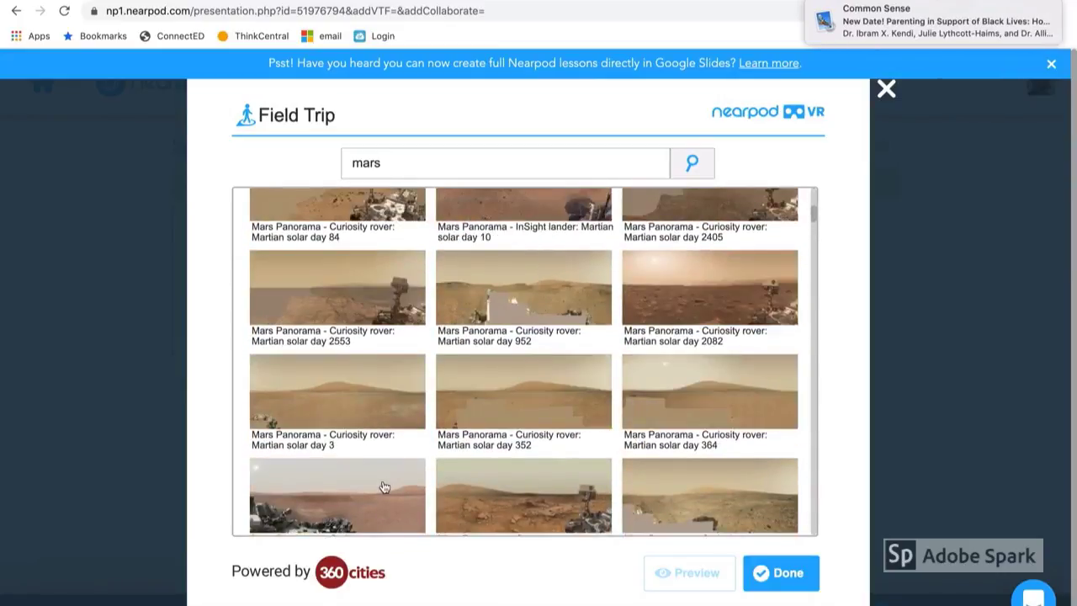
pyautogui.click(323, 515)
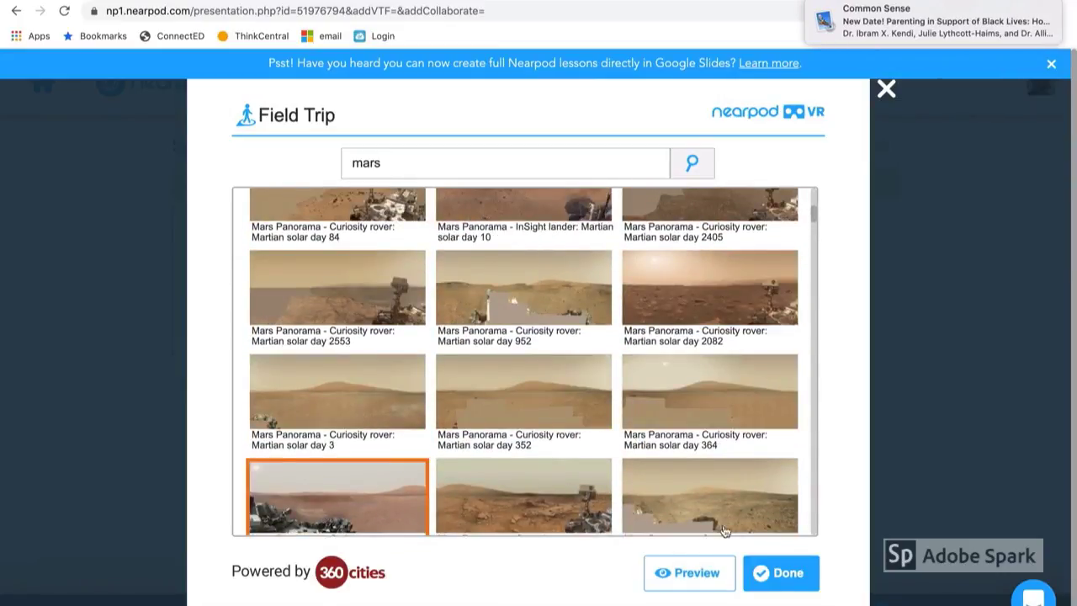
pyautogui.click(782, 576)
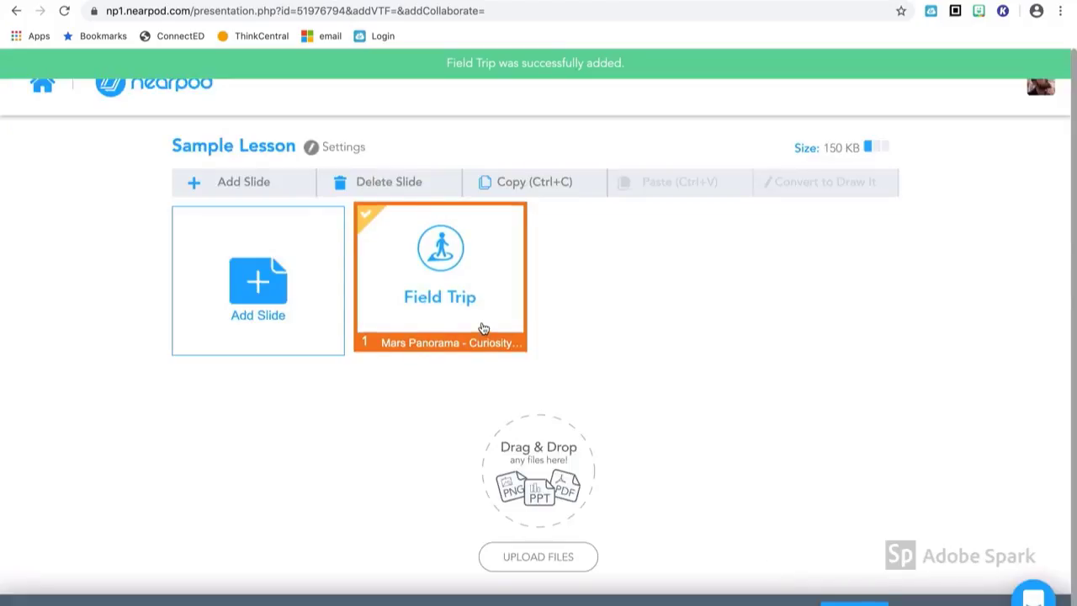
# Search YouTube for "mars" and add the video "Mars 101 | National Geographic" to the lesson
pyautogui.click(294, 303)
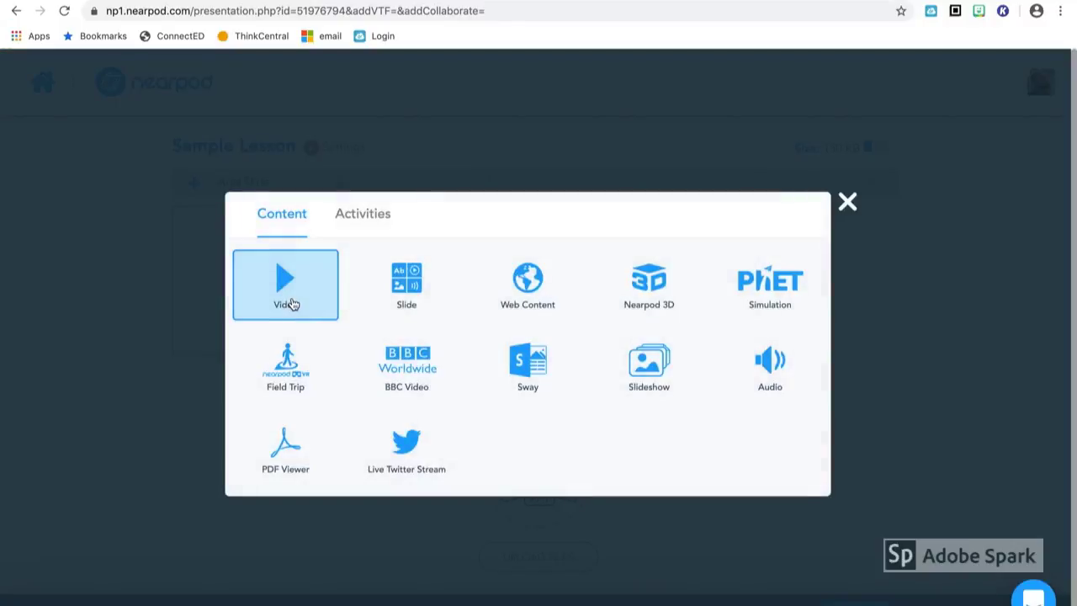
pyautogui.click(291, 299)
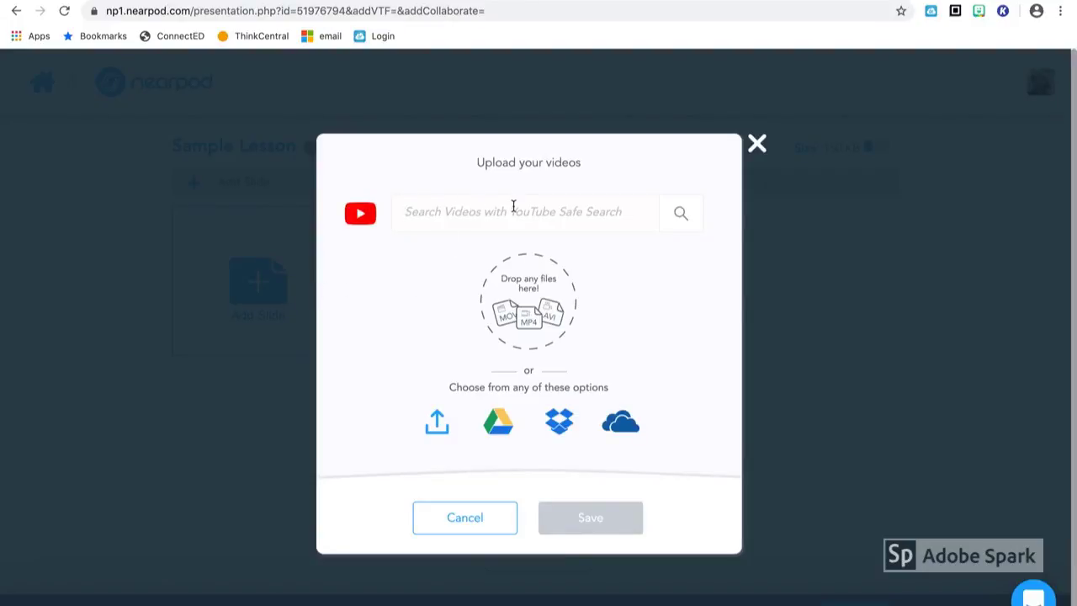
pyautogui.click(596, 209)
pyautogui.write('mars')
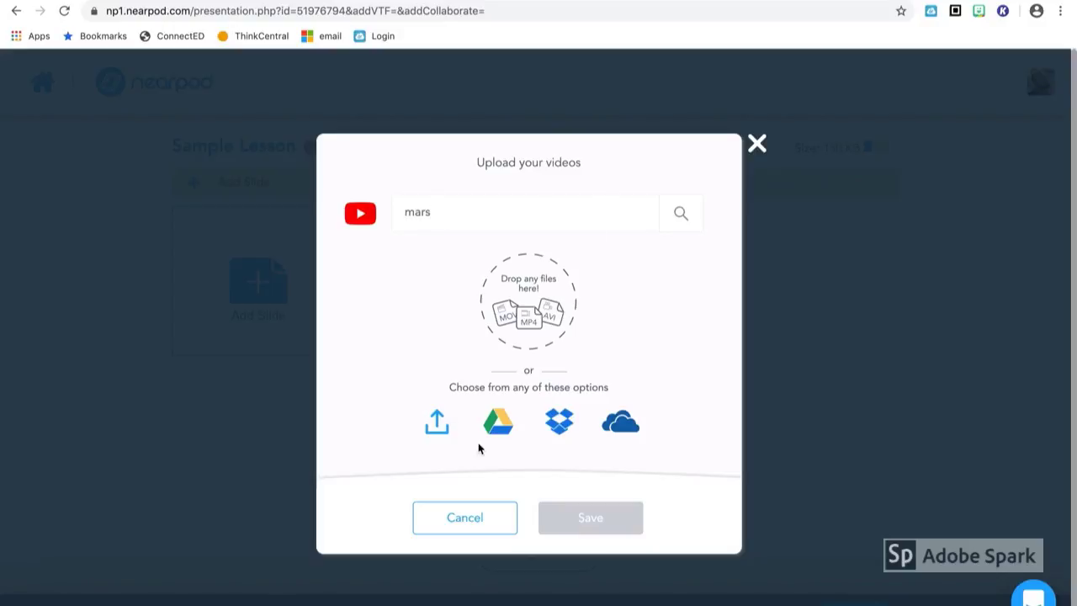
pyautogui.click(681, 212)
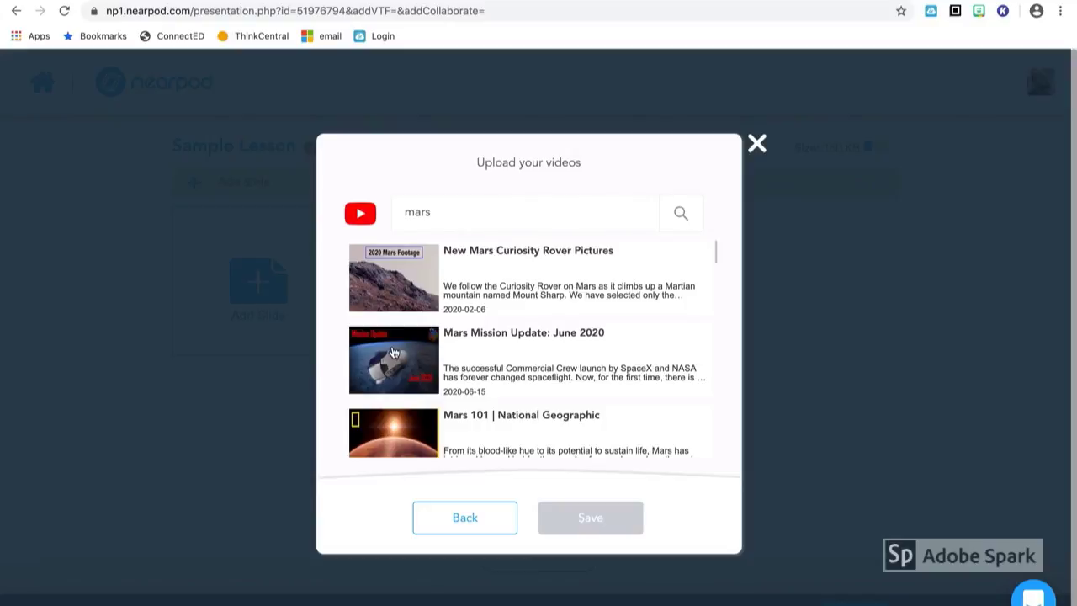
pyautogui.click(391, 422)
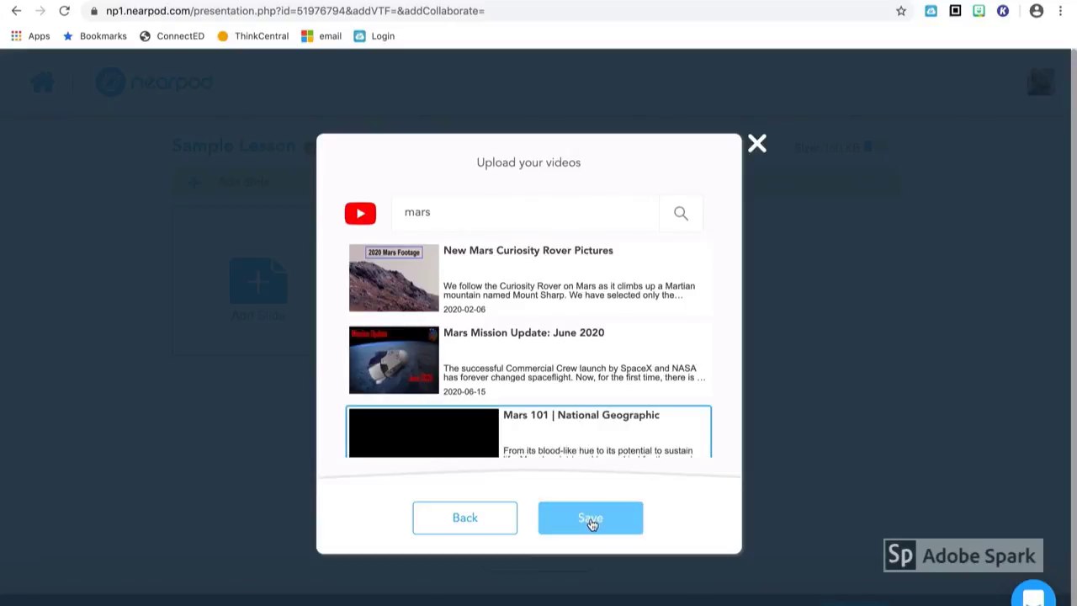
pyautogui.click(592, 523)
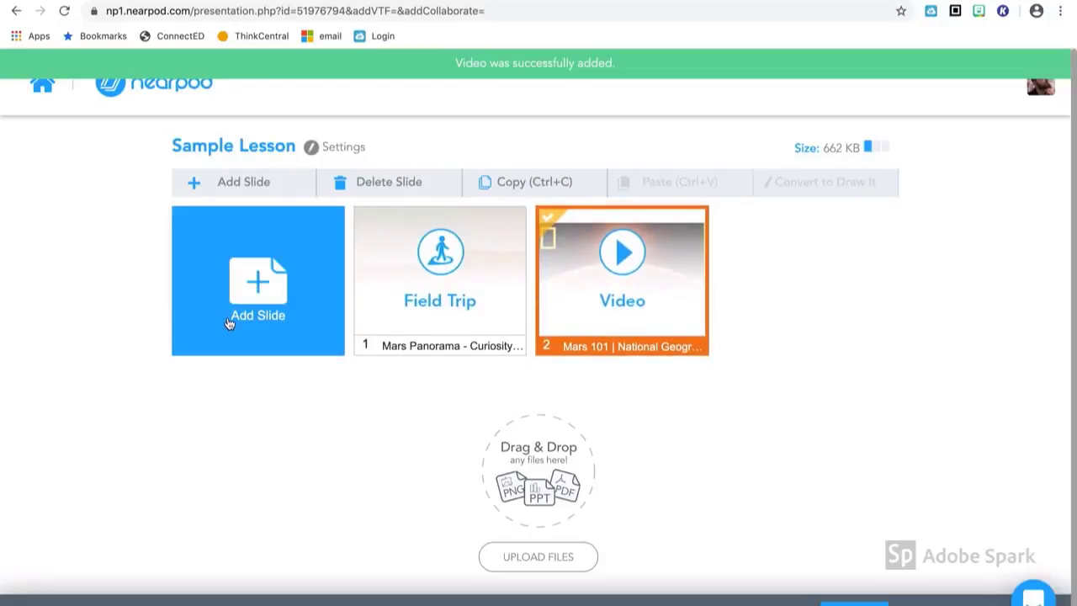
# Add a new slide to the lesson and apply the dark theme with gold serif text
pyautogui.click(228, 320)
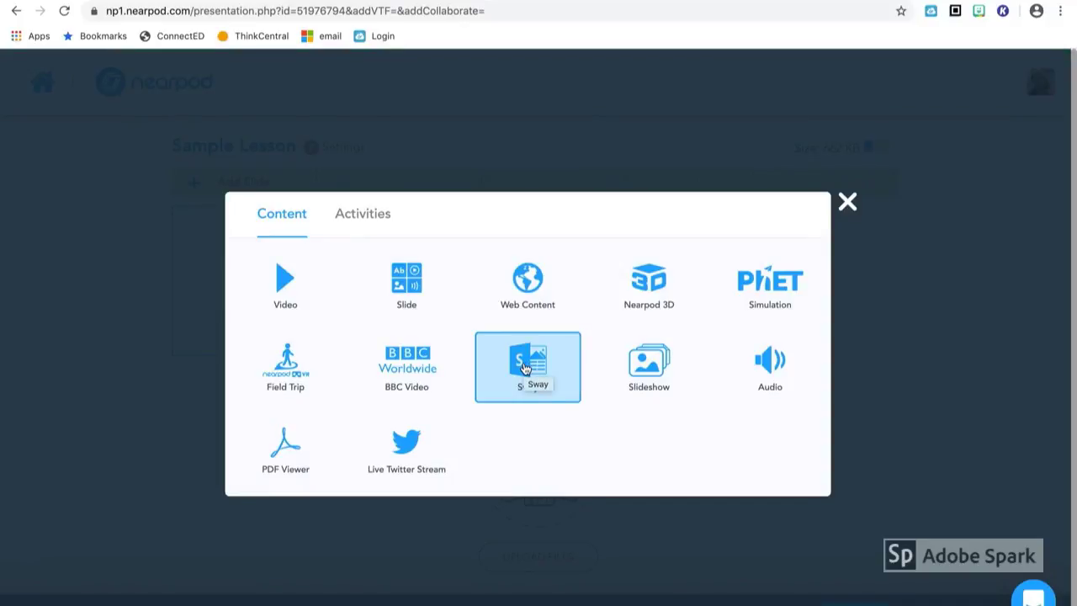
pyautogui.click(638, 379)
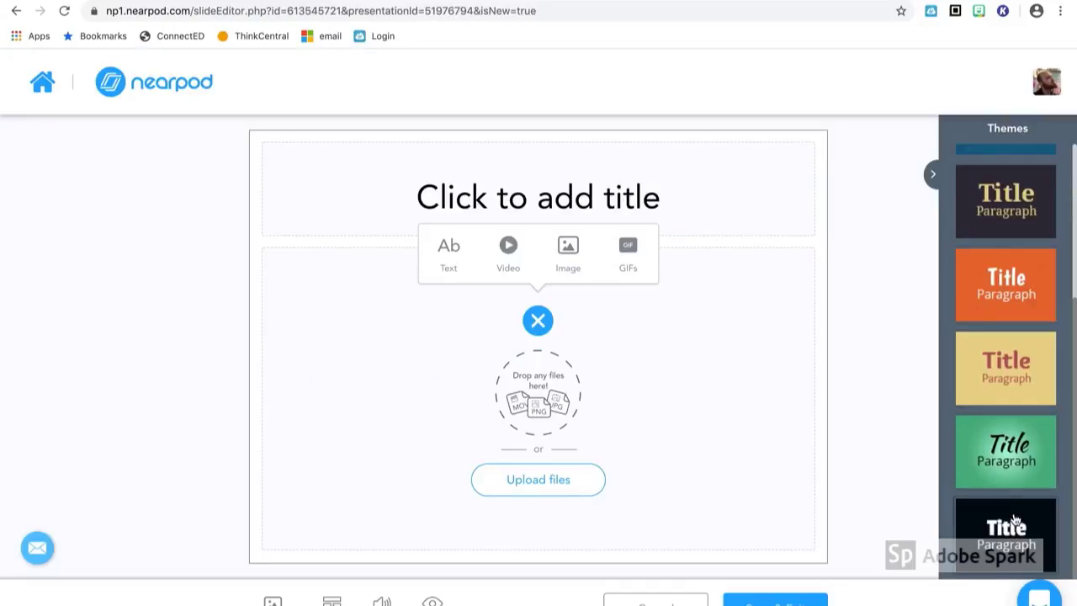
pyautogui.click(989, 210)
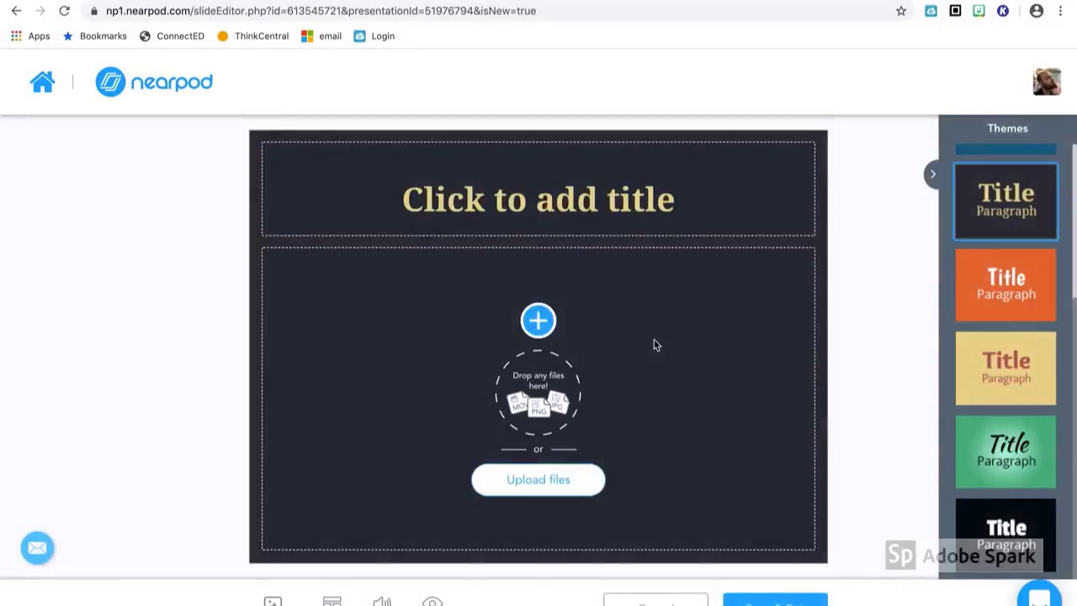
# Give the slide the title "Exploring Mars: Where do we go from here?"
pyautogui.click(509, 206)
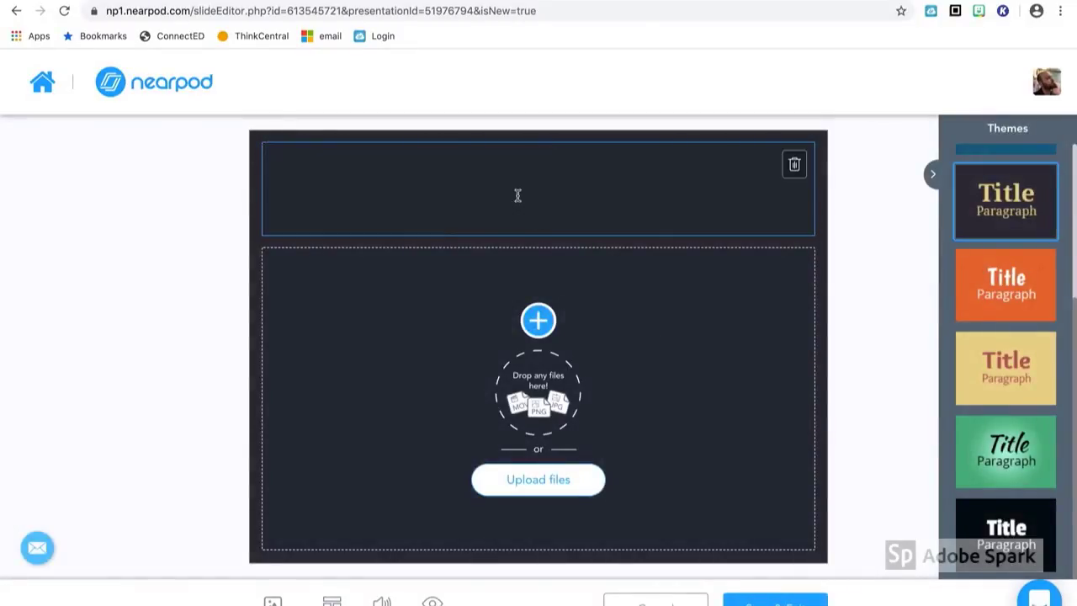
pyautogui.write('Expl')
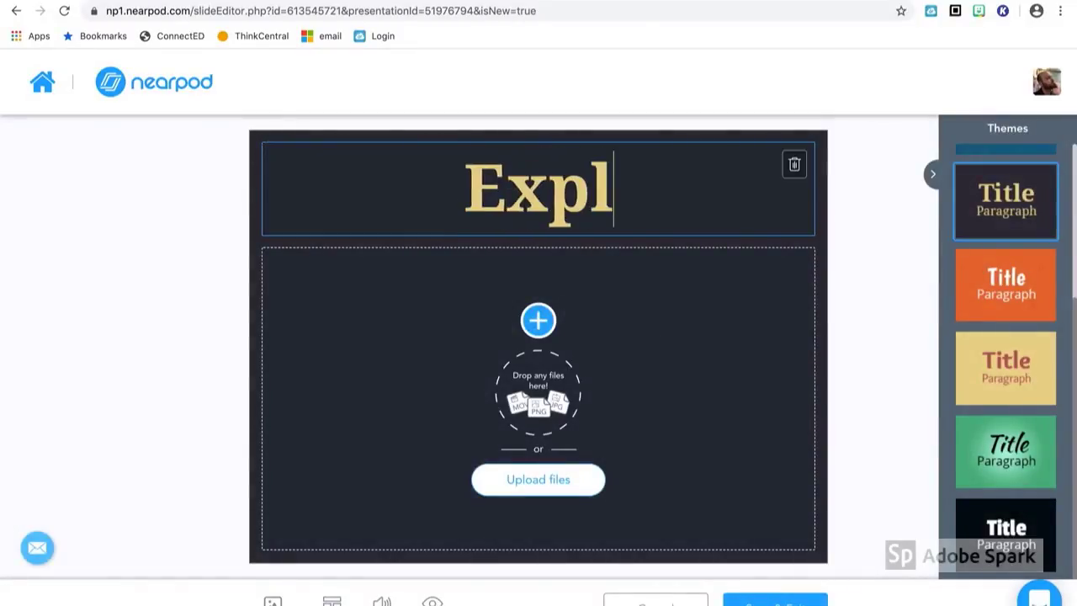
pyautogui.write('oring Mars')
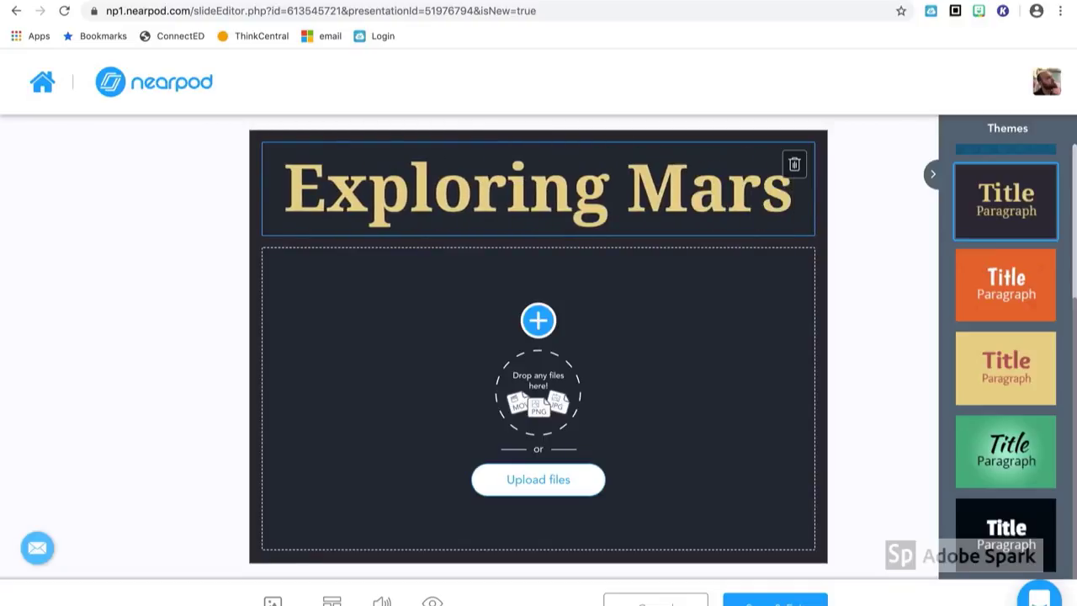
pyautogui.write(': W')
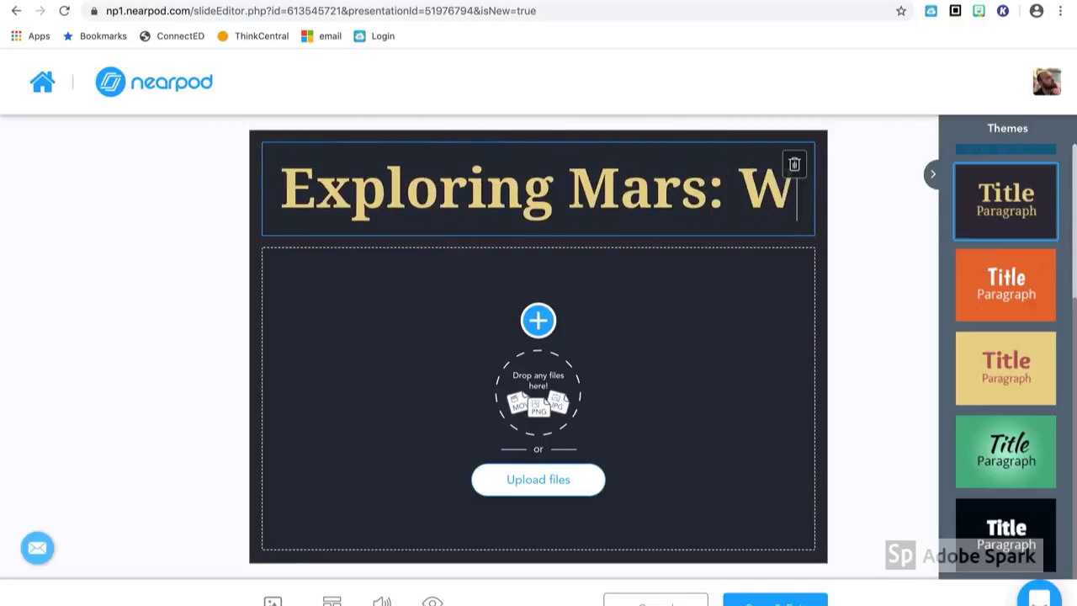
pyautogui.write('here do we go ')
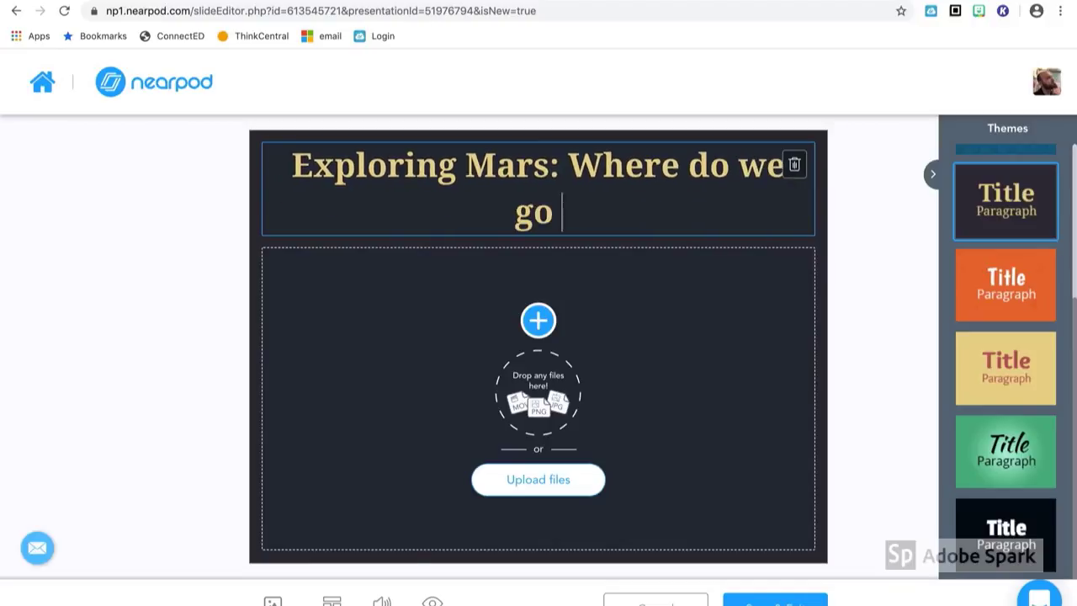
pyautogui.write('from here')
pyautogui.write('?')
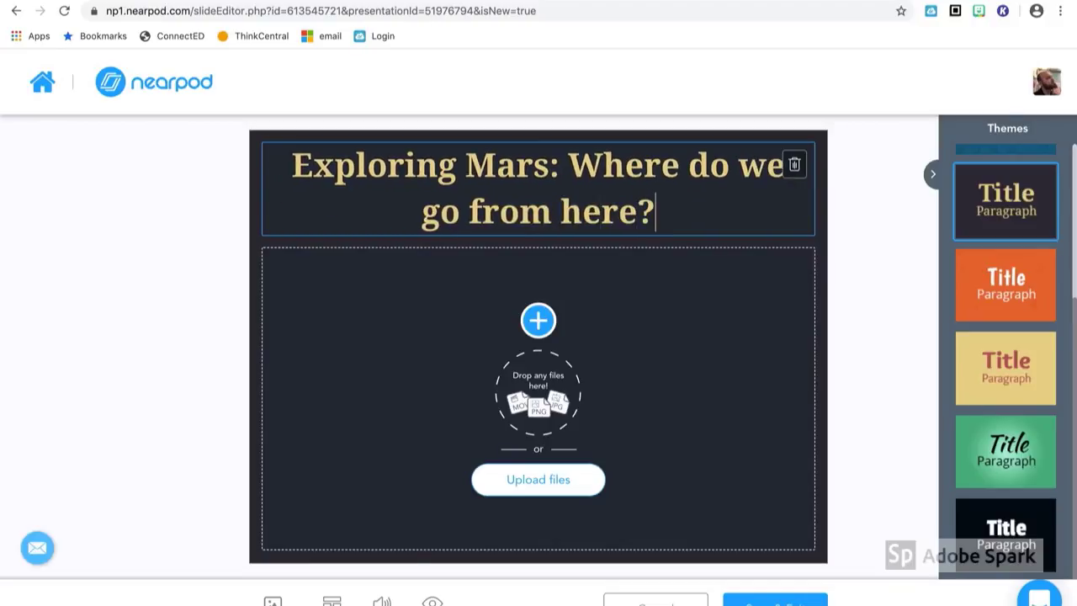
# Choose a GIF as the slide's content type and search the animated GIFs for "mars"
pyautogui.click(530, 323)
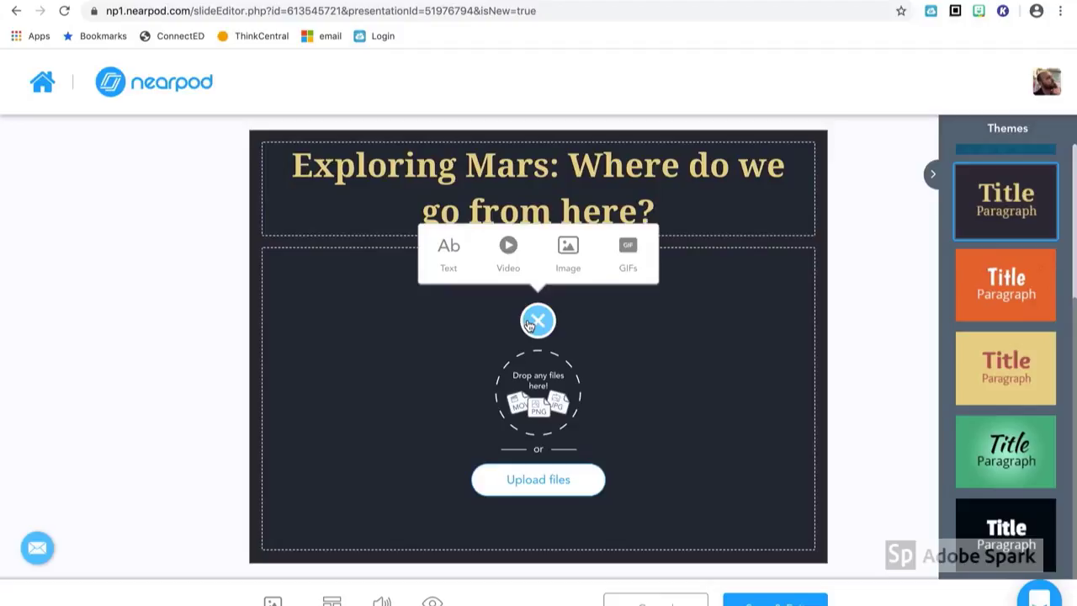
pyautogui.click(629, 253)
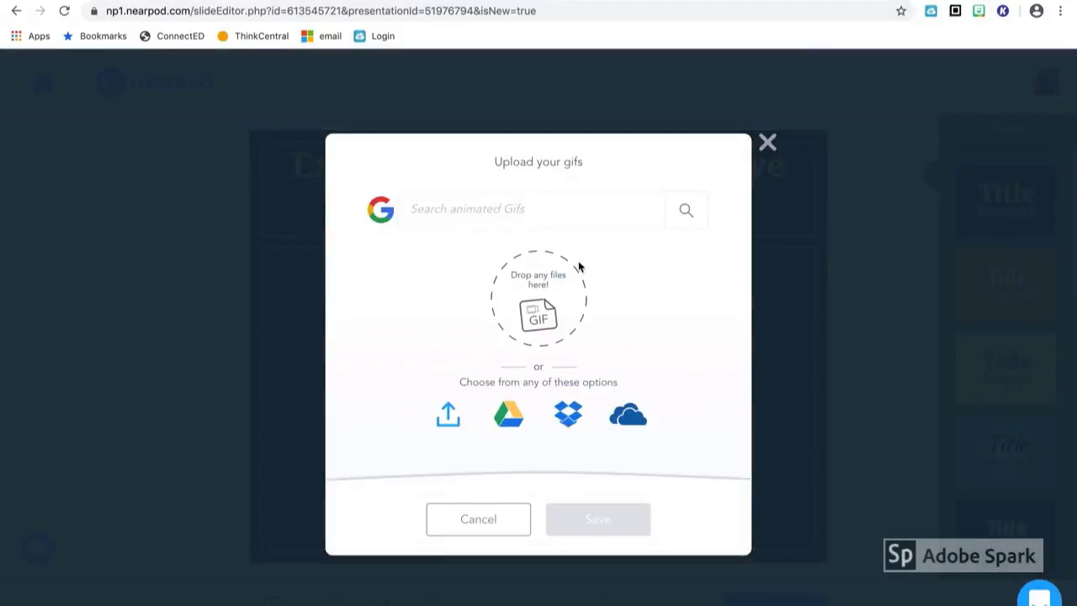
pyautogui.click(510, 205)
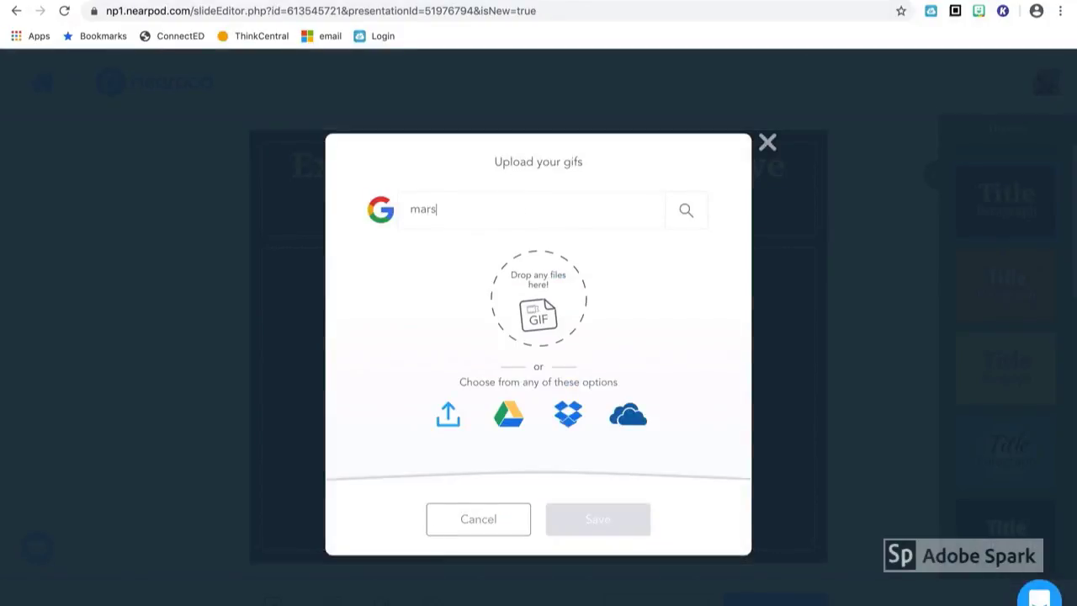
pyautogui.press('Return')
# Insert the National Geographic GIF of the sun glowing behind a dark planet into the slide
pyautogui.scroll(-3, 557, 317)
pyautogui.scroll(-2, 558, 316)
pyautogui.scroll(3, 557, 317)
pyautogui.scroll(-3, 557, 316)
pyautogui.scroll(2, 557, 317)
pyautogui.scroll(3, 556, 316)
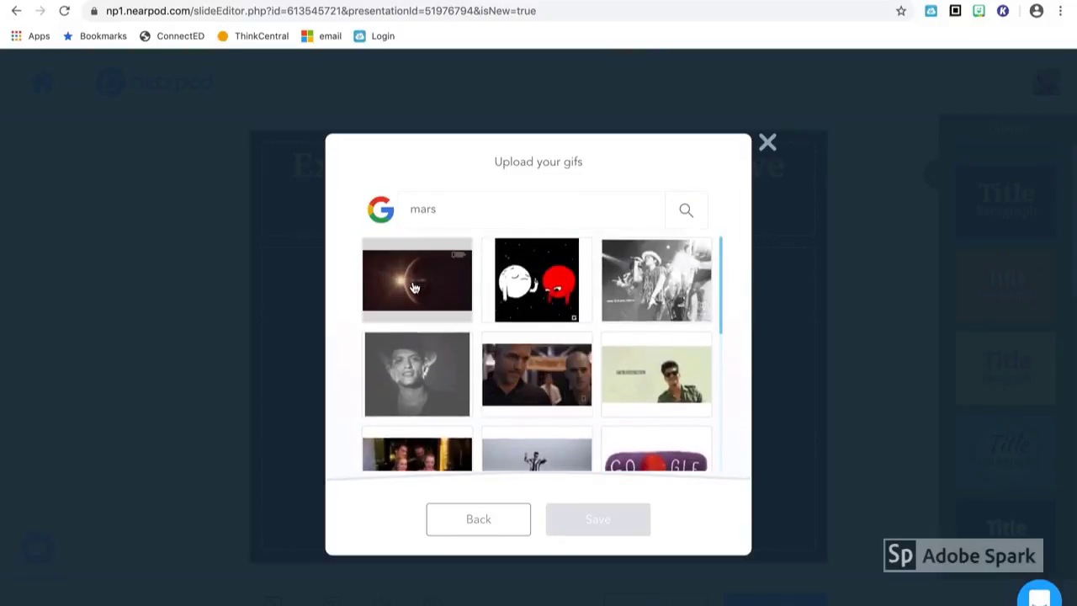
pyautogui.click(414, 288)
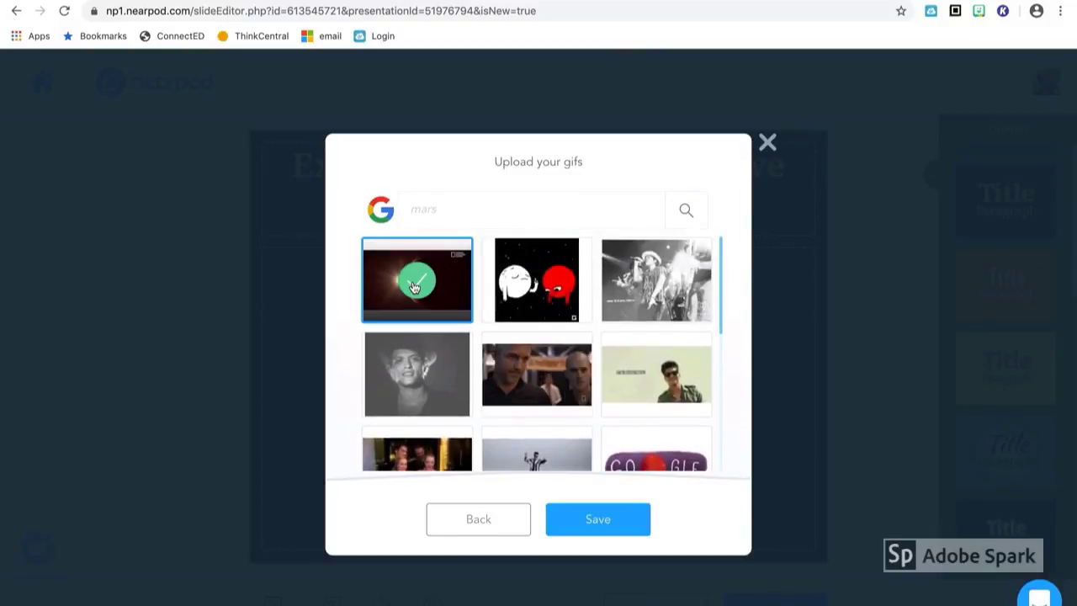
pyautogui.click(596, 522)
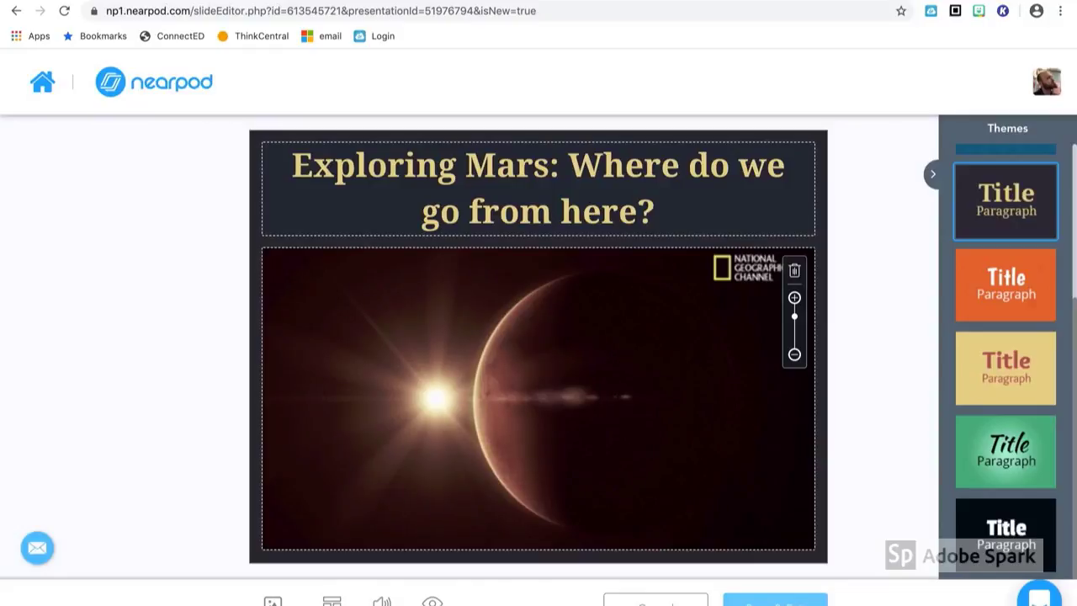
# Save the slide and move it to the first position in the lesson, ahead of the Field Trip
pyautogui.click(775, 601)
pyautogui.moveTo(798, 226); pyautogui.dragTo(387, 228)
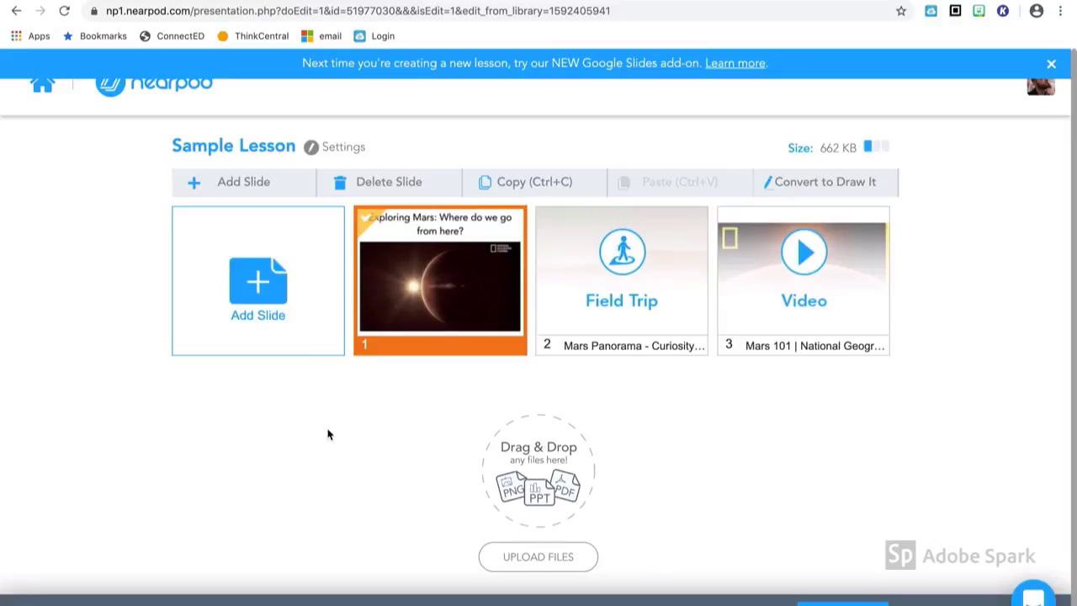
# Add a Collaborate! activity to the lesson with the topic "What ideas do you have about what we will find on Mars?"
pyautogui.click(264, 296)
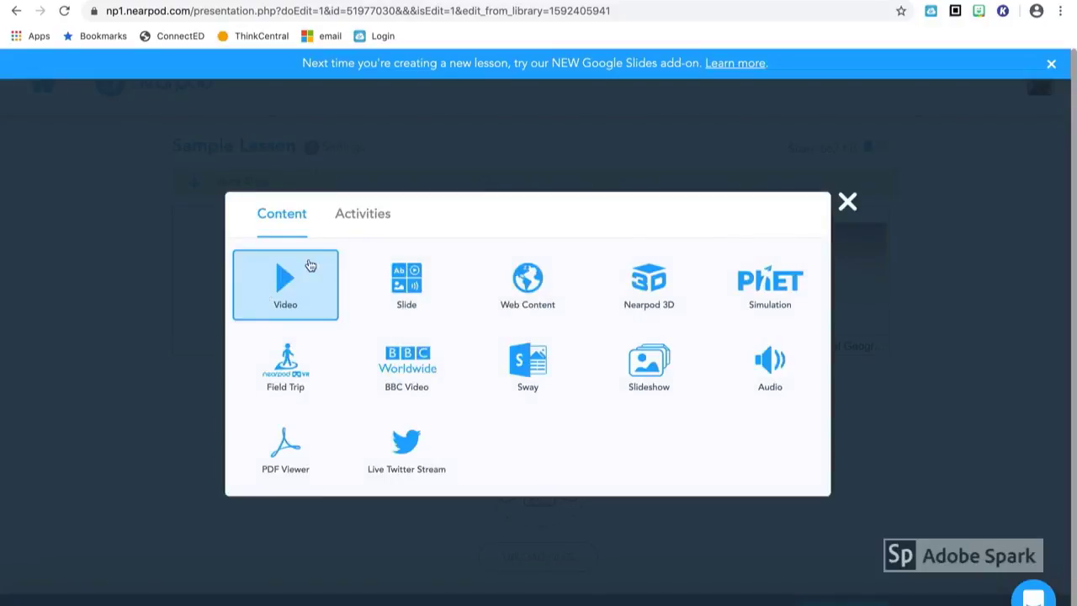
pyautogui.click(366, 218)
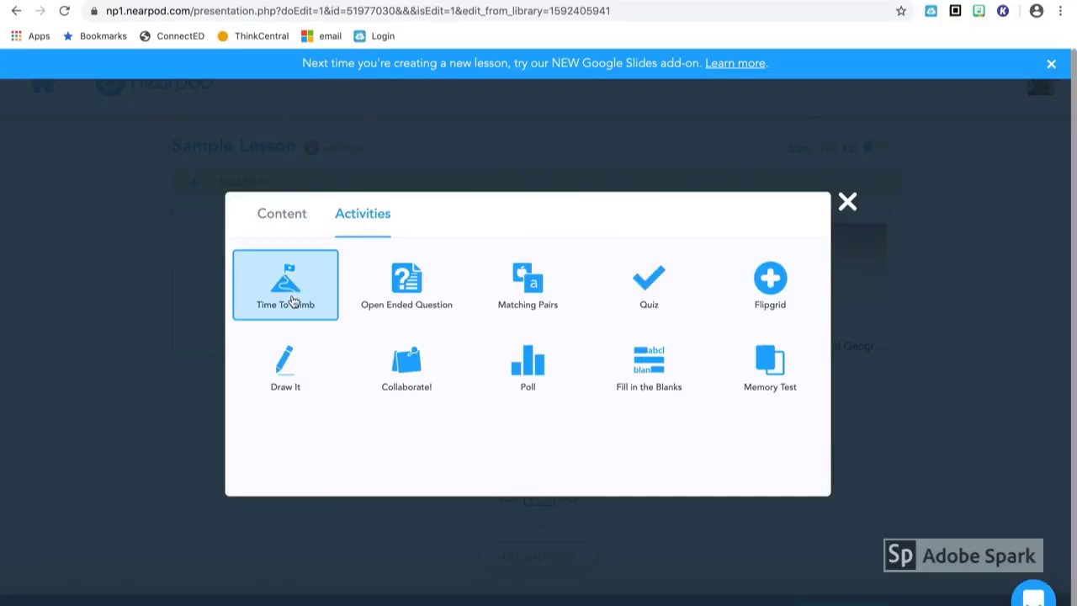
pyautogui.click(423, 375)
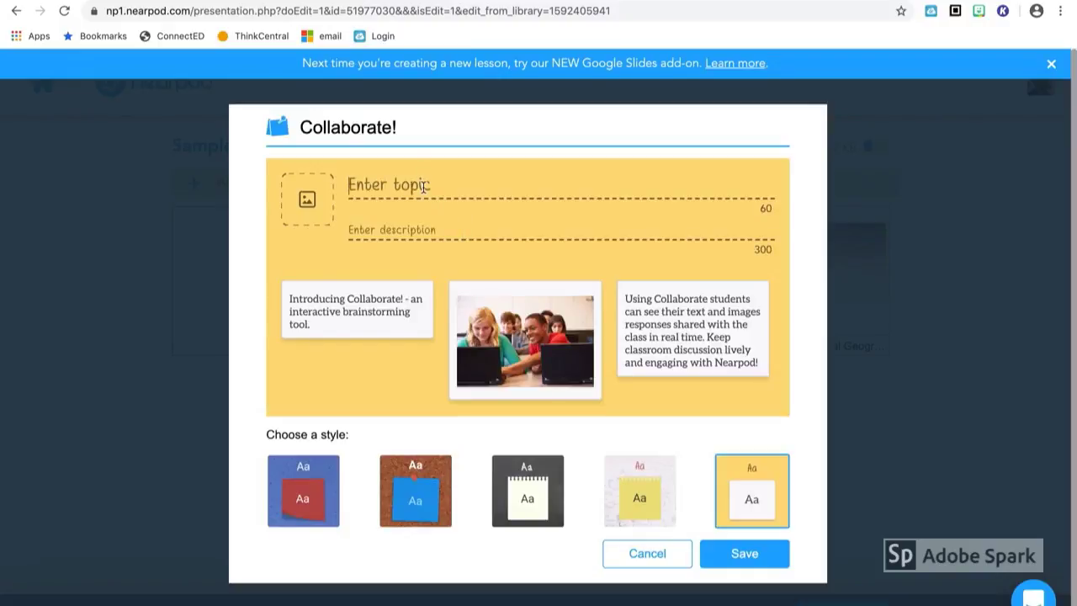
pyautogui.click(424, 186)
pyautogui.write('What ideas ')
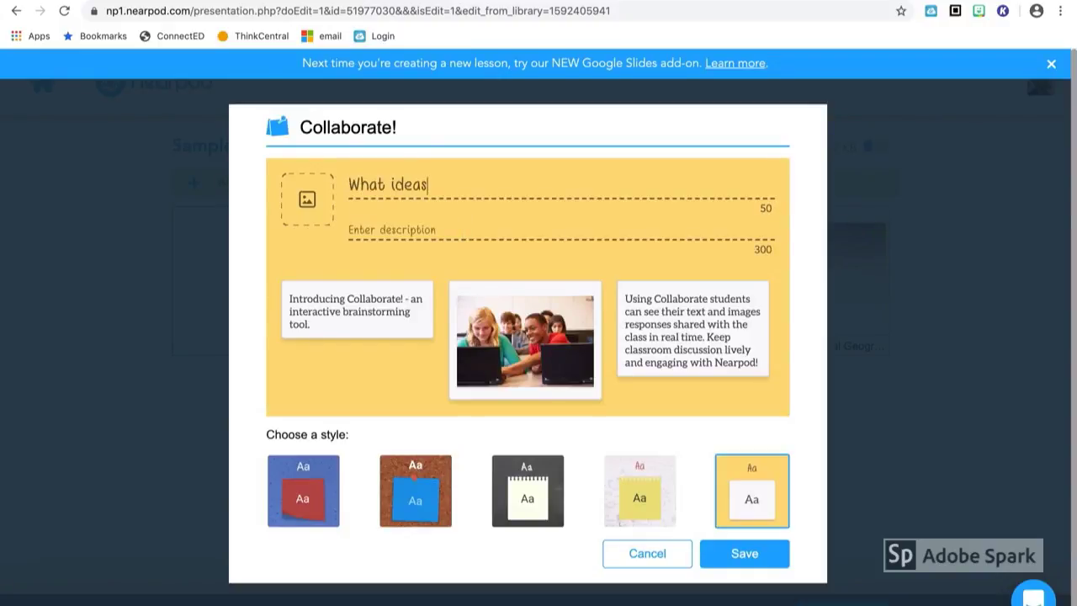
pyautogui.write('do you have ')
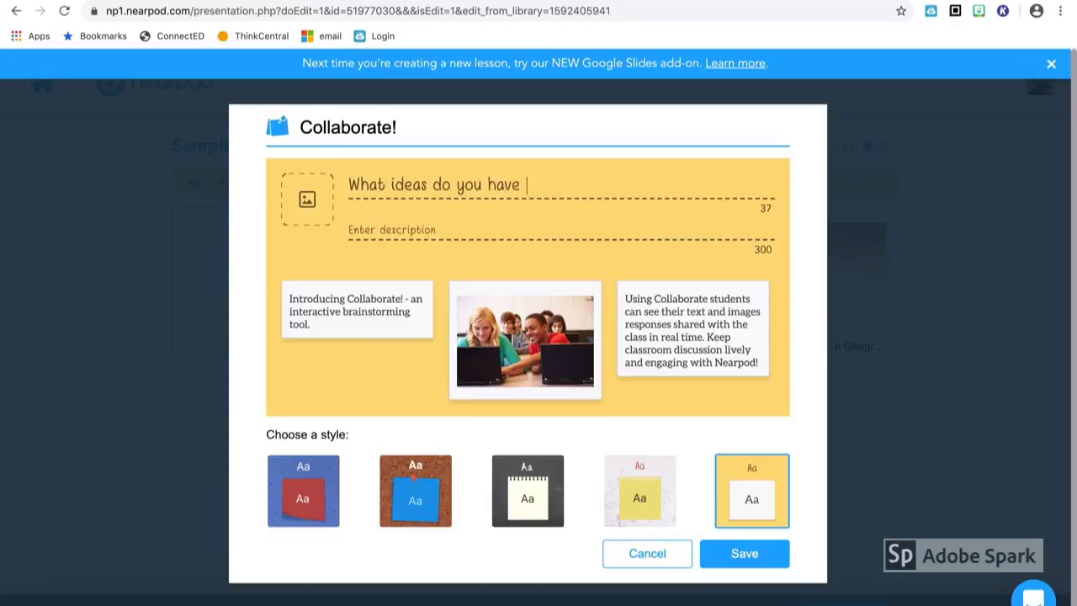
pyautogui.write('about what we will find on Mars?')
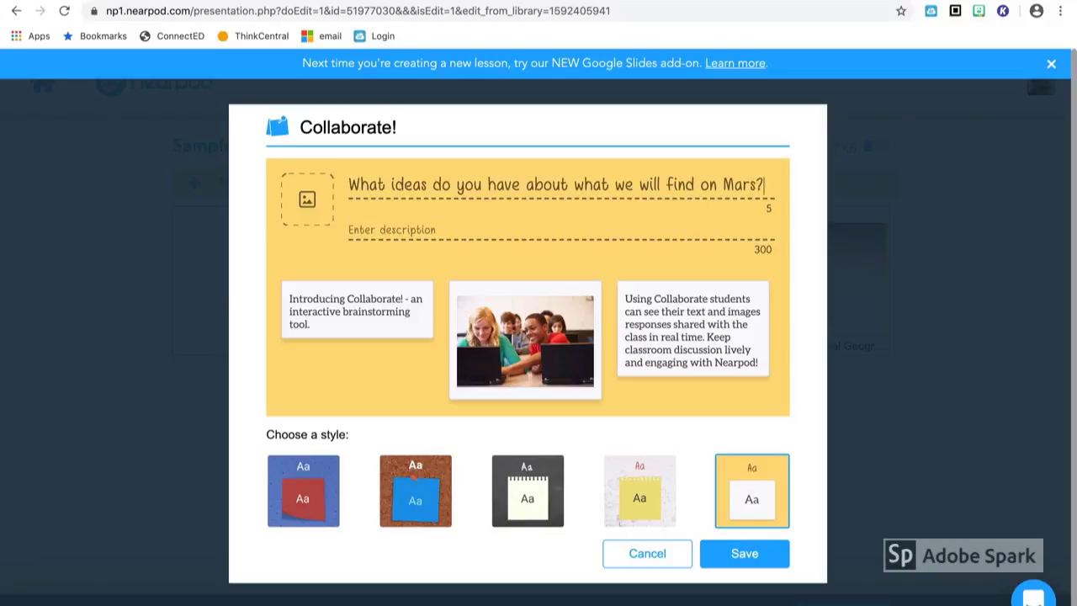
# Describe the Collaborate! activity as "Use complete sentences", choose the corkboard style with blue notes, and save it
pyautogui.click(381, 229)
pyautogui.write('Use complete')
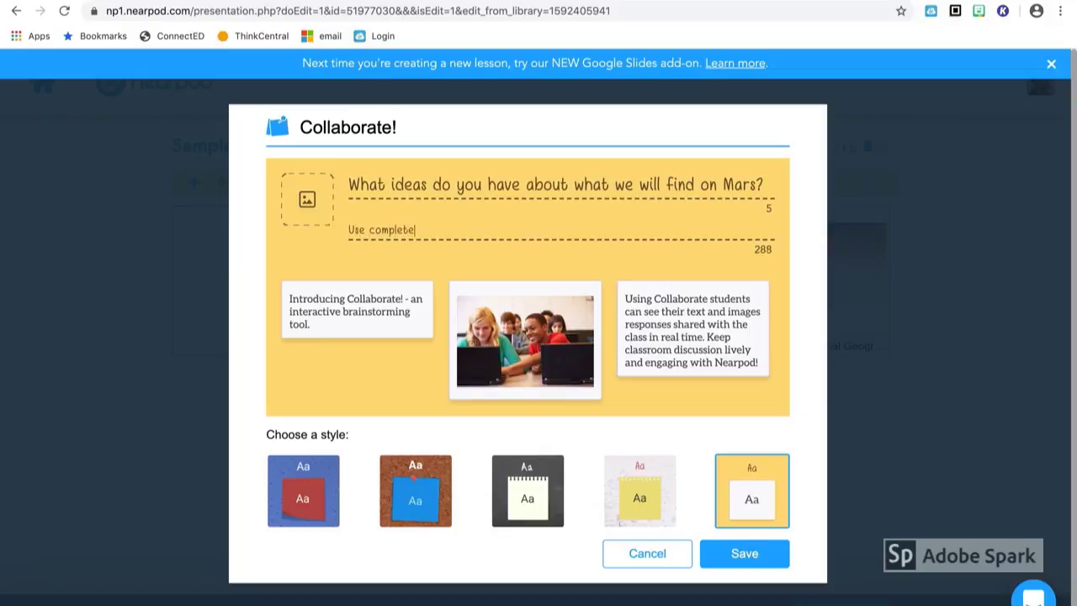
pyautogui.write(' sentences')
pyautogui.click(436, 495)
pyautogui.click(752, 553)
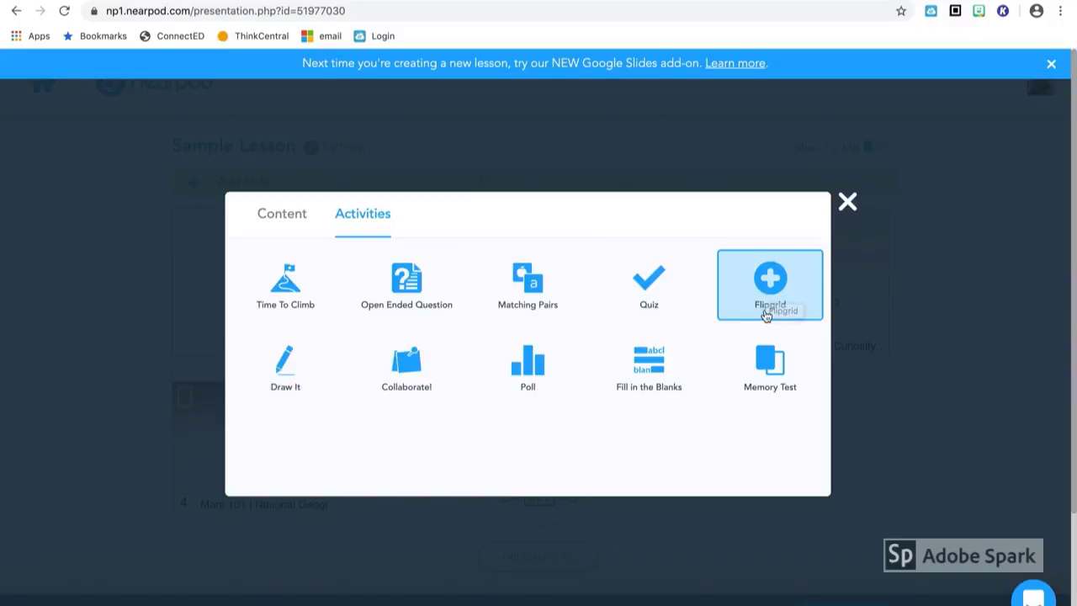
# Add a quiz with the question "What color is Mars?" and answers Green, Blue and Red, marking Red as correct
pyautogui.click(654, 287)
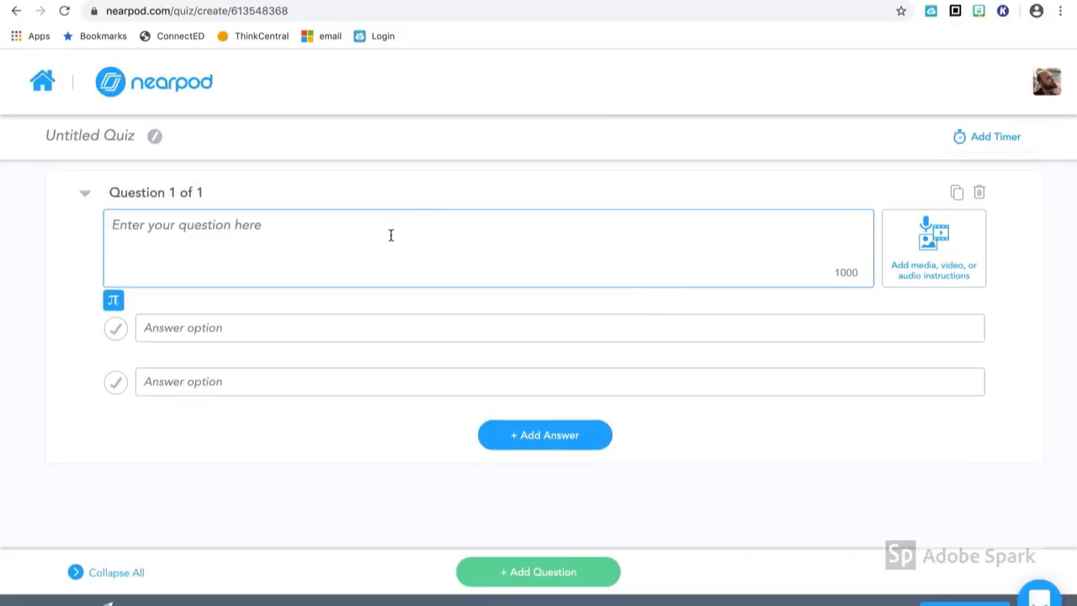
pyautogui.write('What color is Mars?')
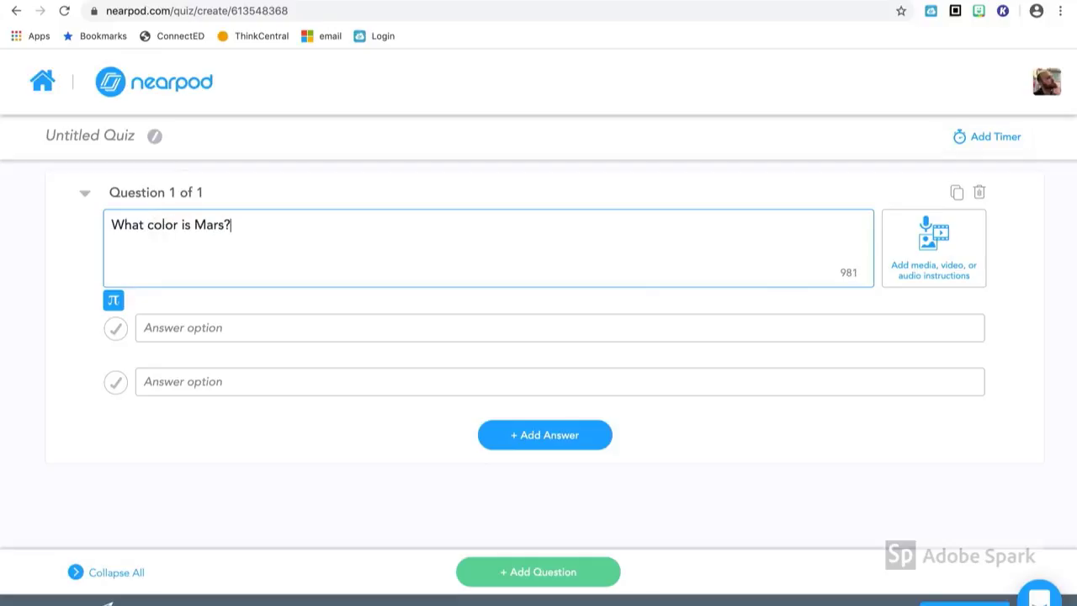
pyautogui.click(340, 324)
pyautogui.write('Green')
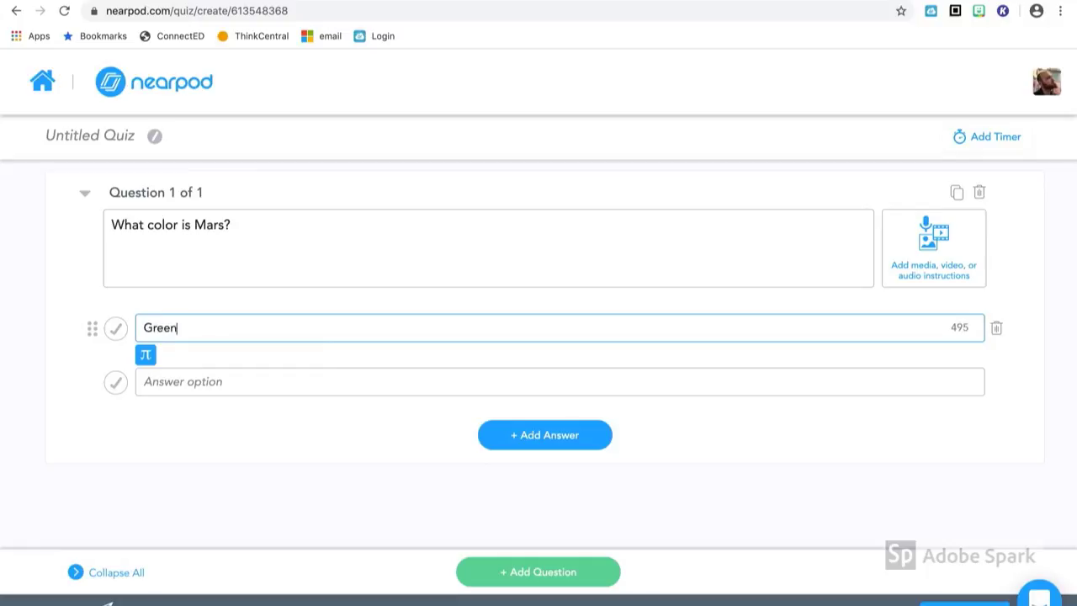
pyautogui.click(301, 379)
pyautogui.write('Blue')
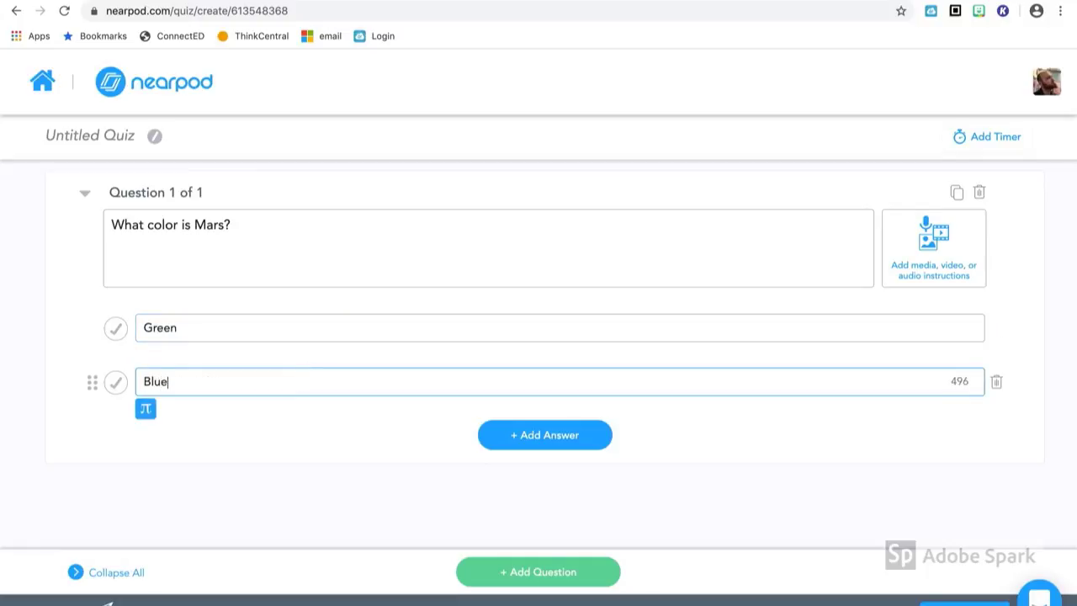
pyautogui.click(502, 433)
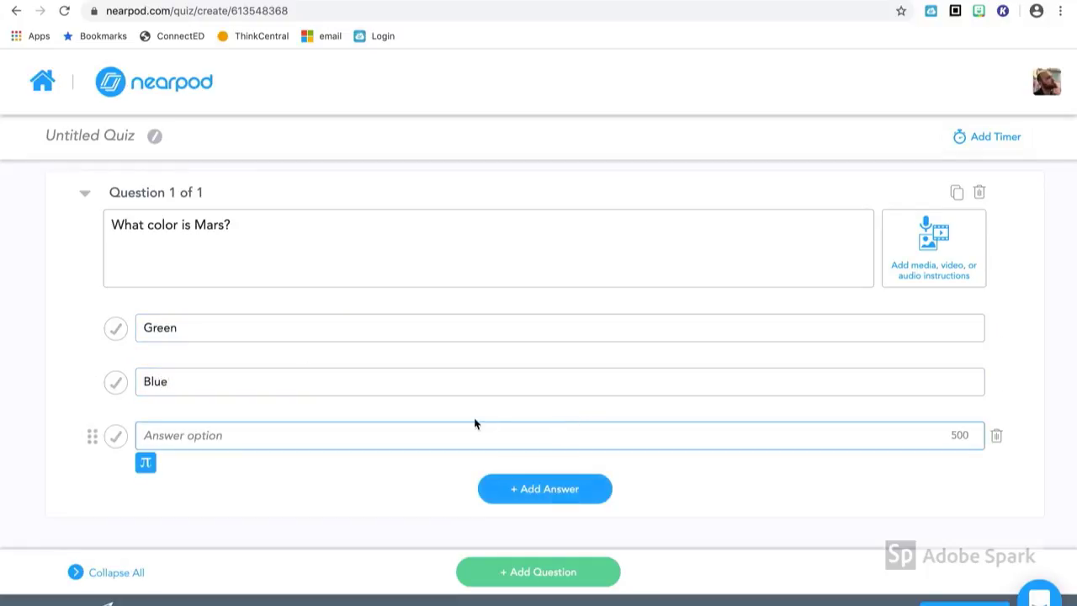
pyautogui.write('Red')
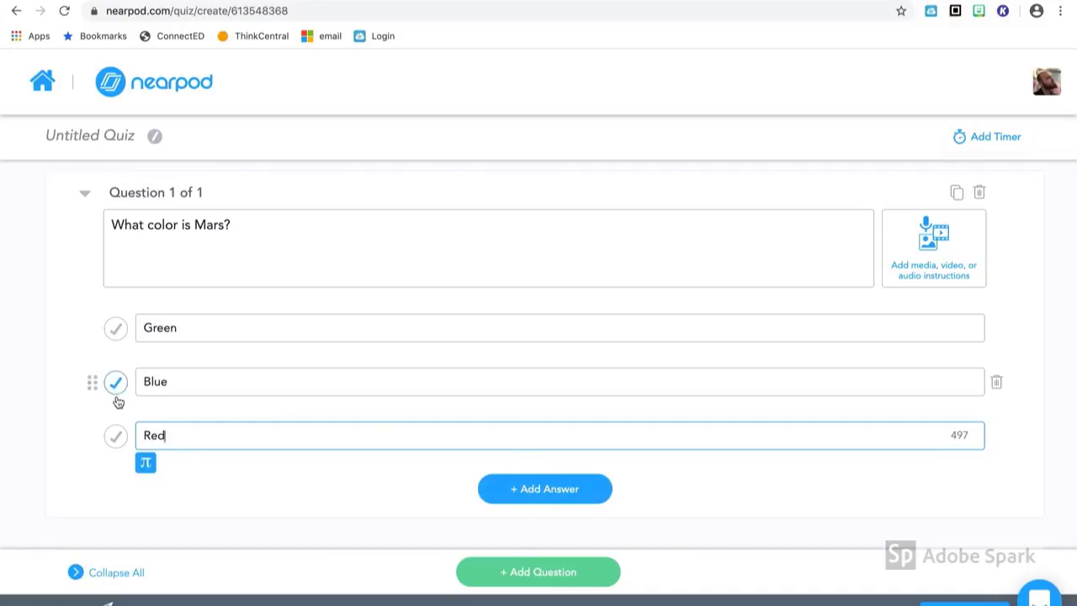
pyautogui.click(116, 439)
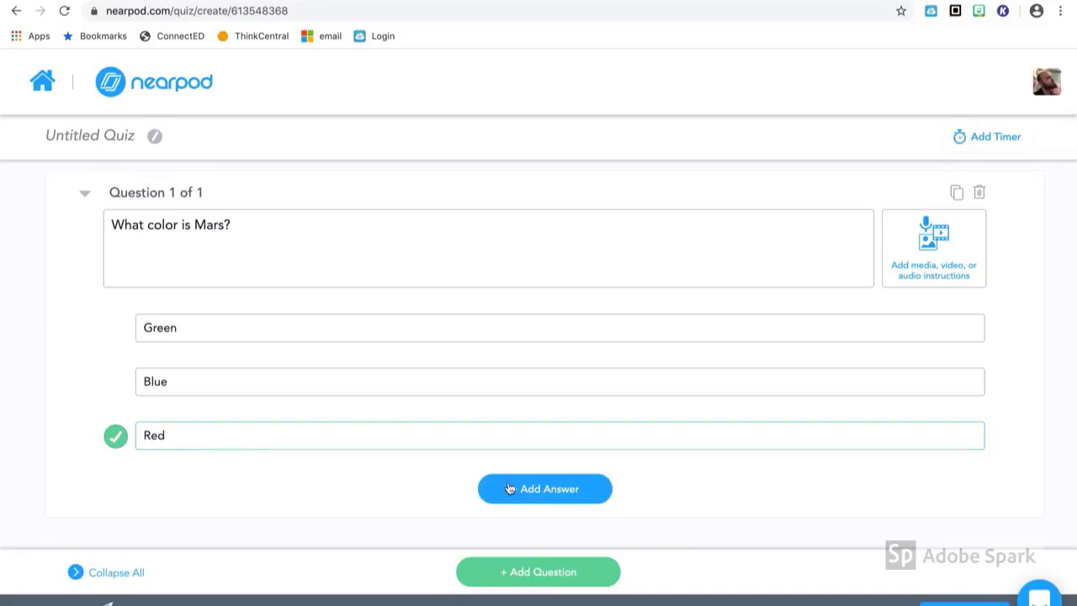
# Add the second quiz question "True or False: There are things living on Mars?" with answers True and False, marking False as correct
pyautogui.click(525, 572)
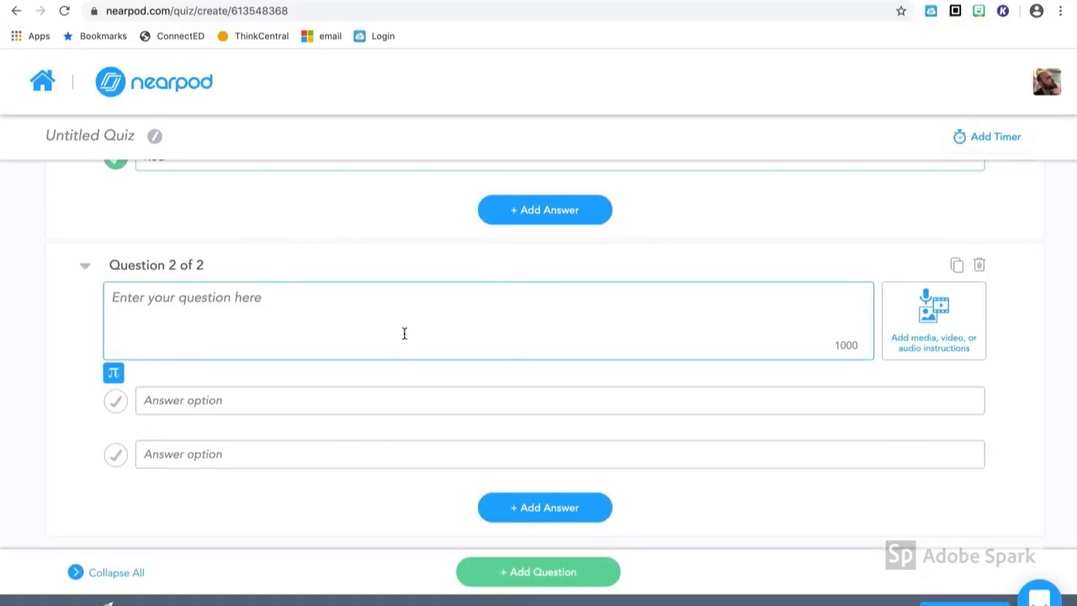
pyautogui.write('True or Fals')
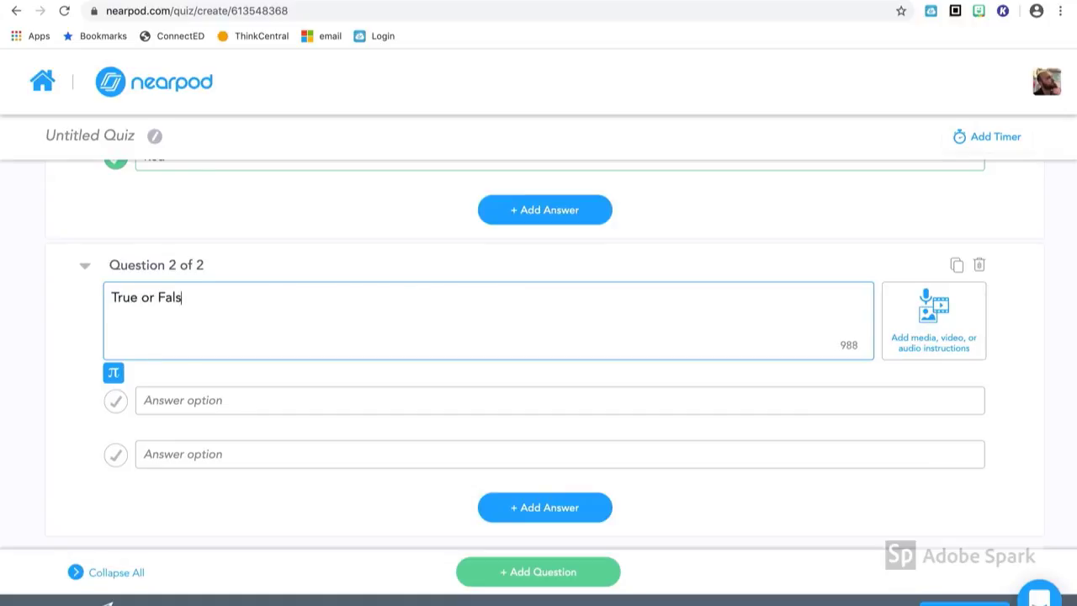
pyautogui.write('e: There are things living')
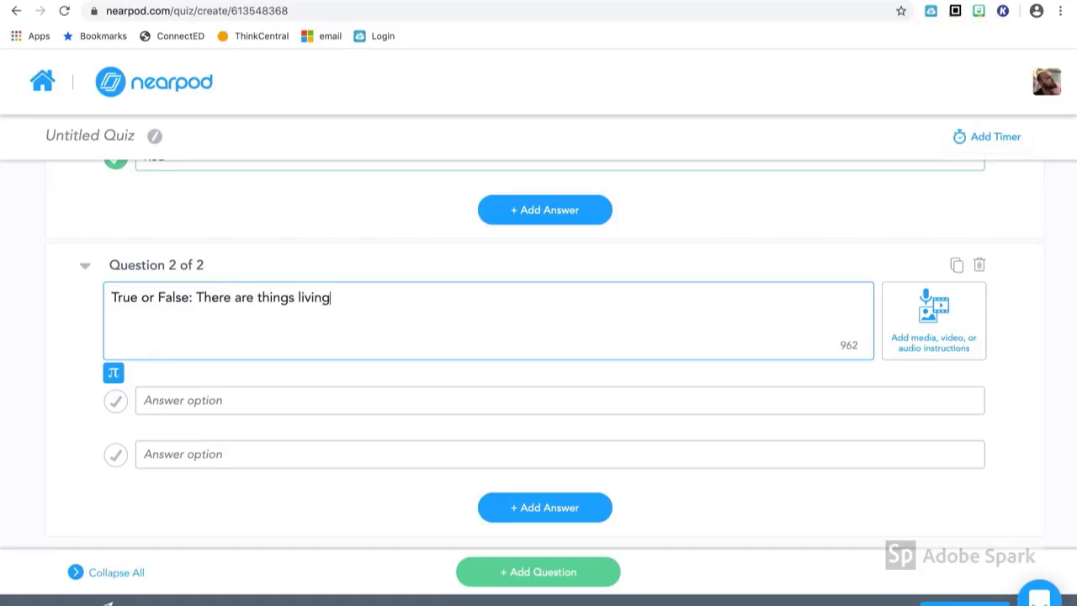
pyautogui.write(' on marMars?')
pyautogui.click(378, 402)
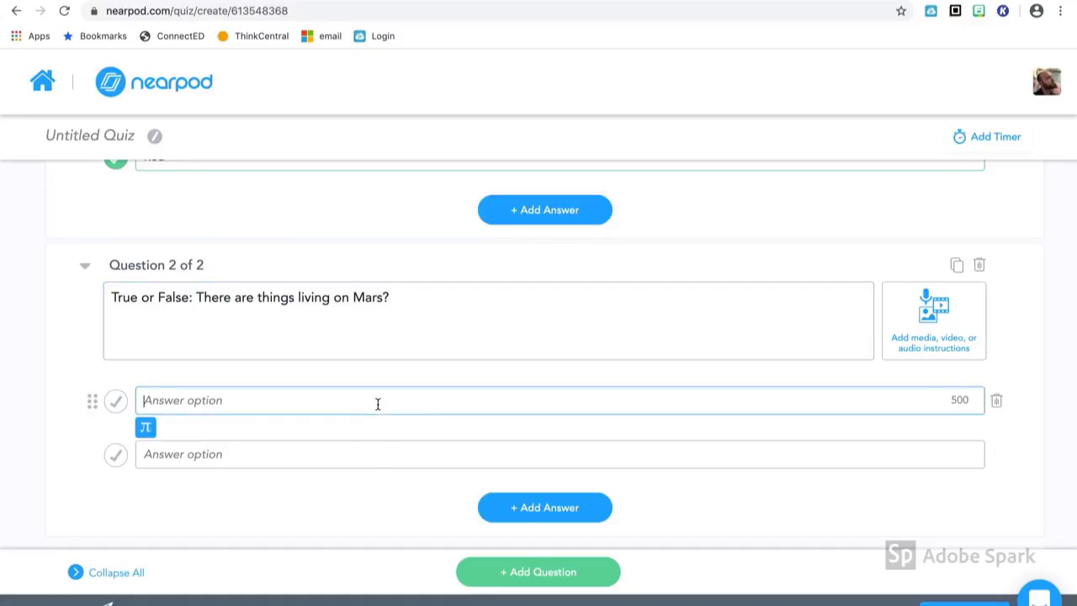
pyautogui.write('True')
pyautogui.click(355, 465)
pyautogui.write('False')
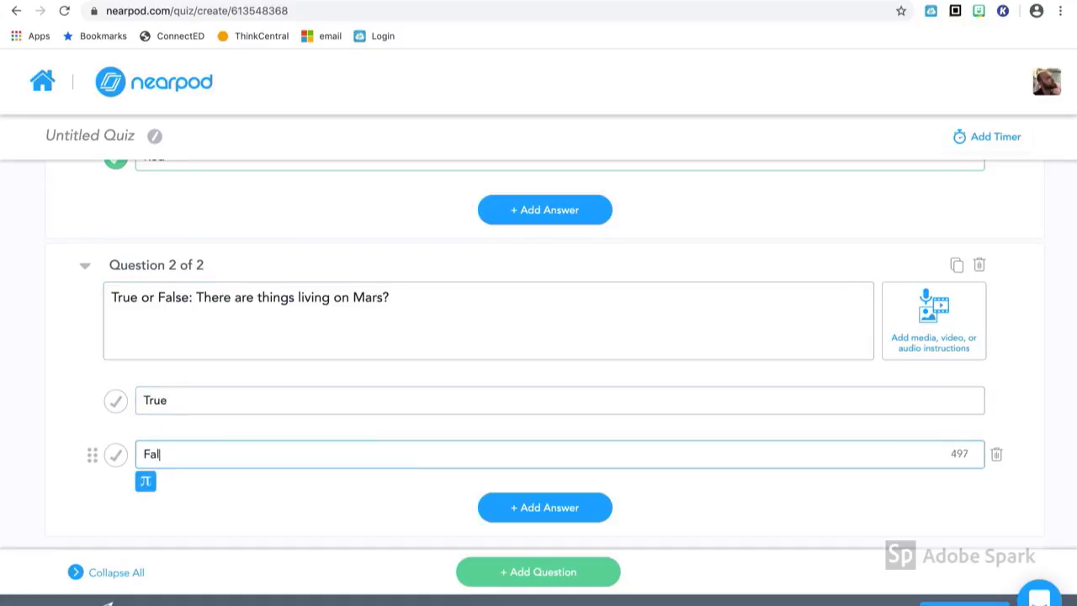
pyautogui.click(114, 458)
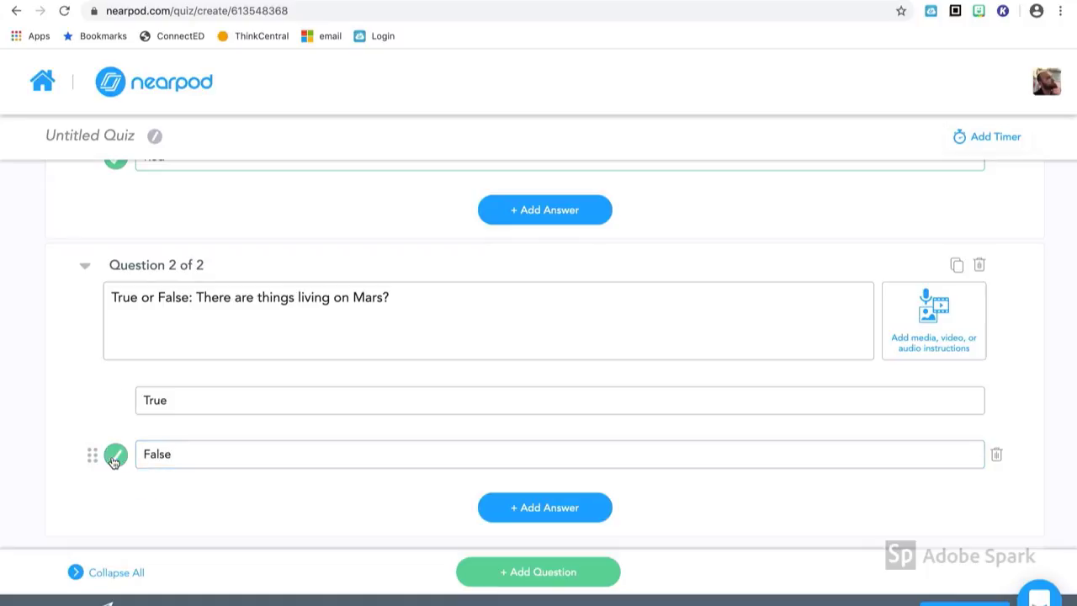
# Add a 2-minute activity timer to the quiz
pyautogui.click(970, 141)
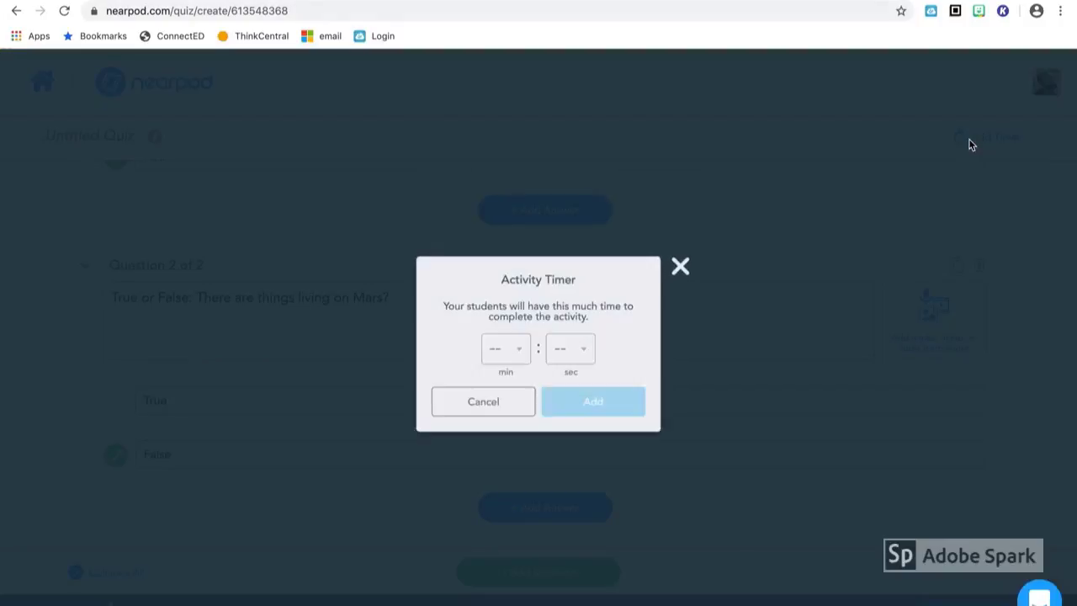
pyautogui.click(518, 355)
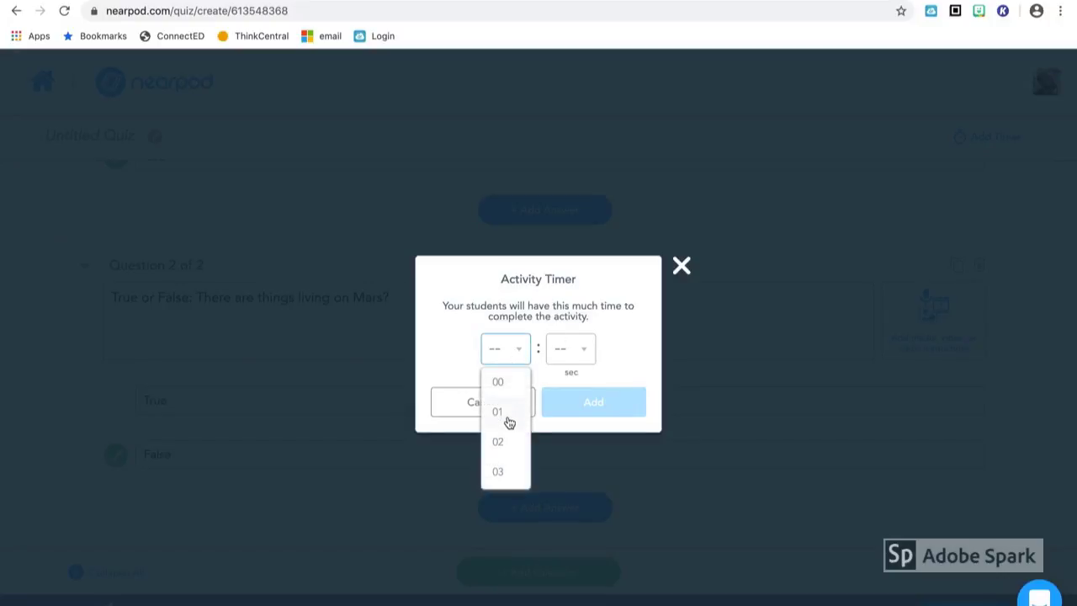
pyautogui.click(501, 444)
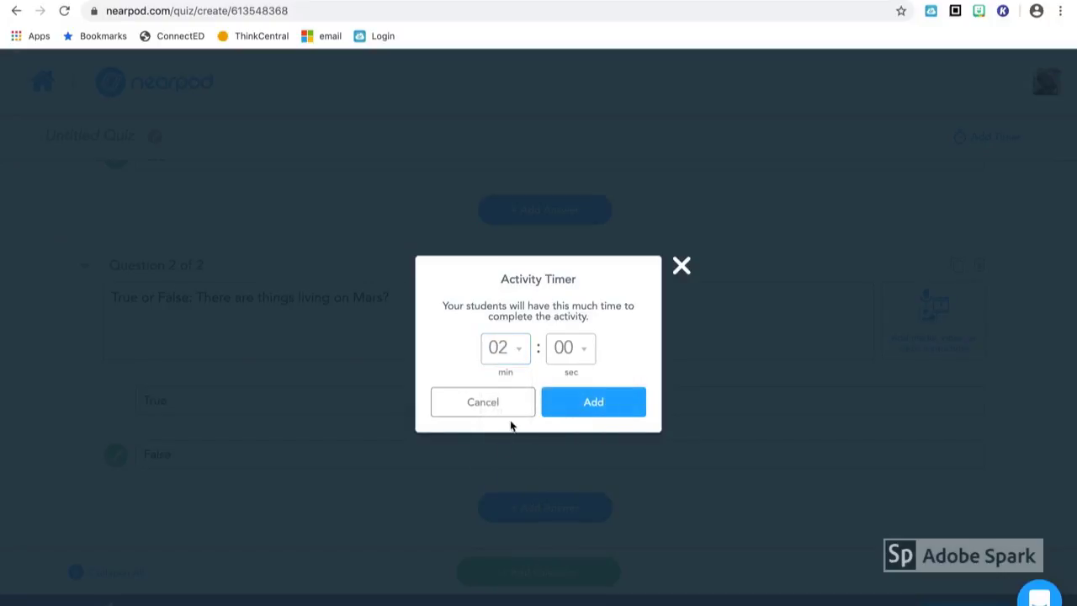
pyautogui.click(594, 403)
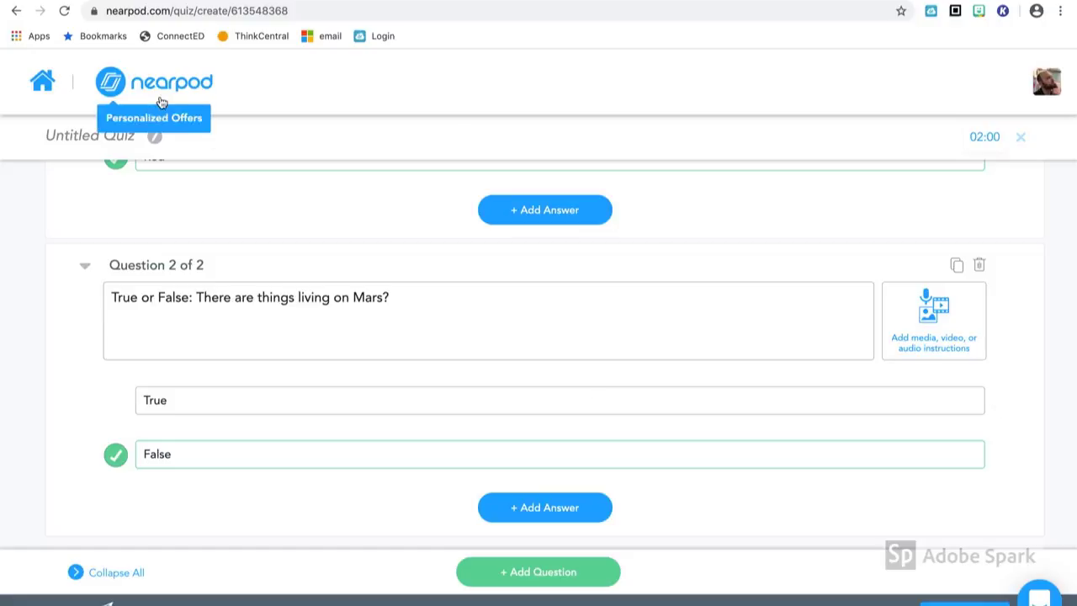
# Title the quiz "Mars Lesson Check 1" and save it to the lesson
pyautogui.click(109, 140)
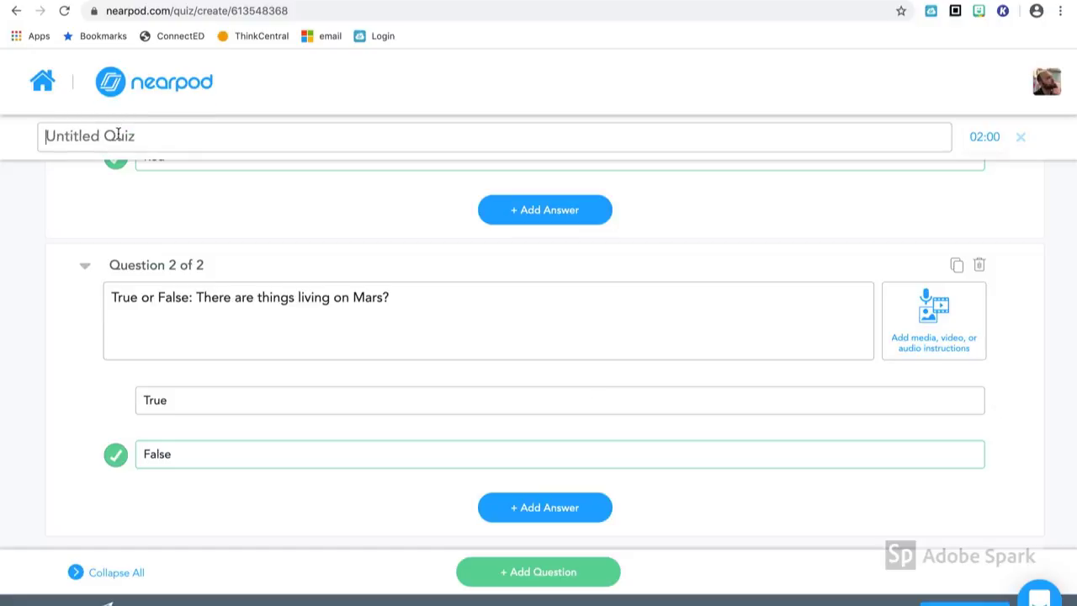
pyautogui.write('Mars ')
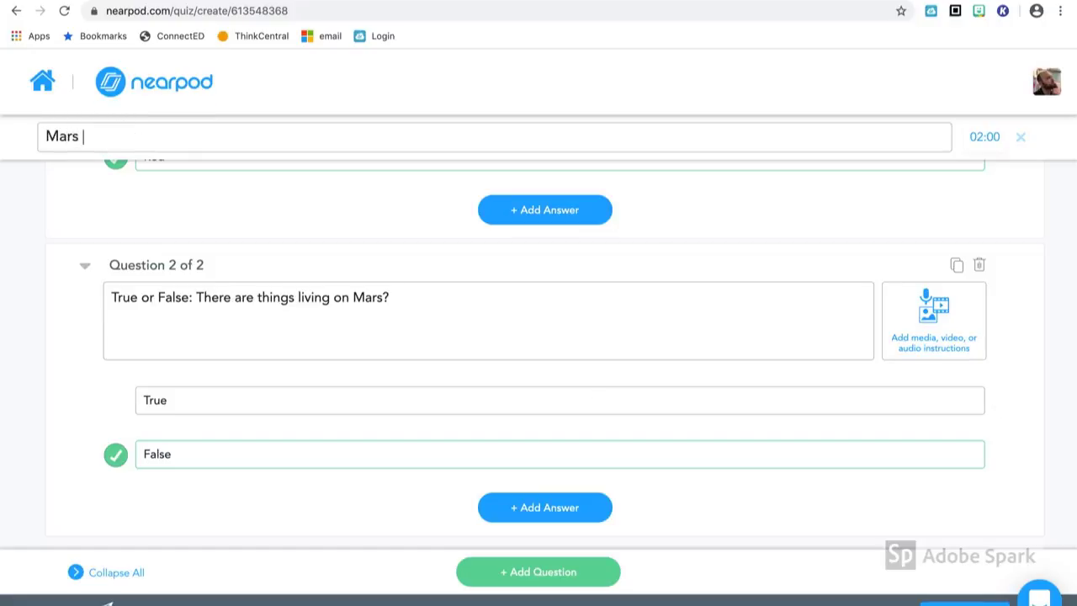
pyautogui.write('Lesson Check 1')
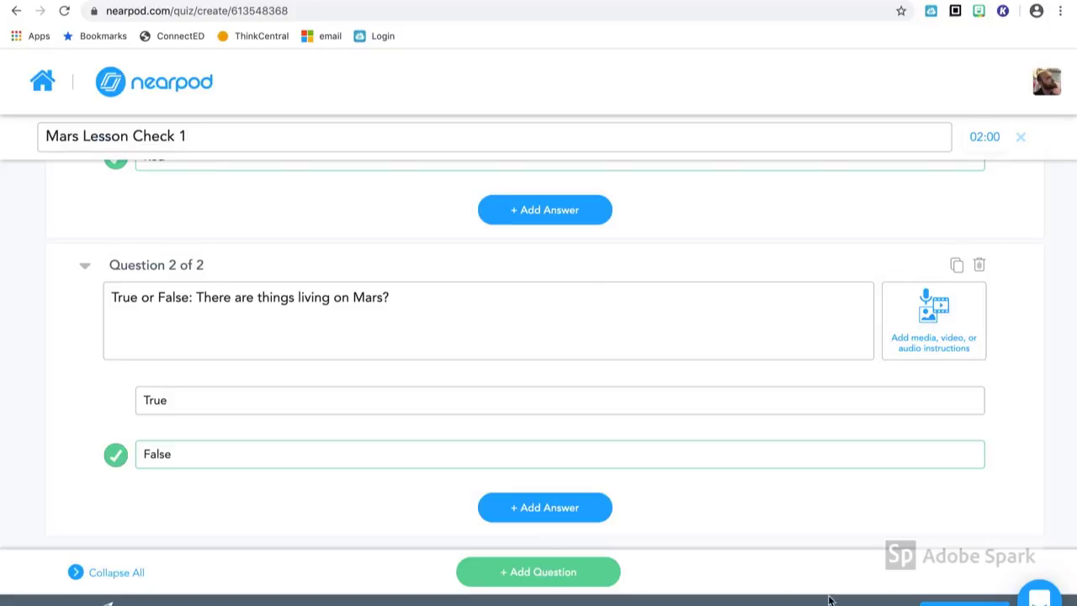
pyautogui.click(964, 603)
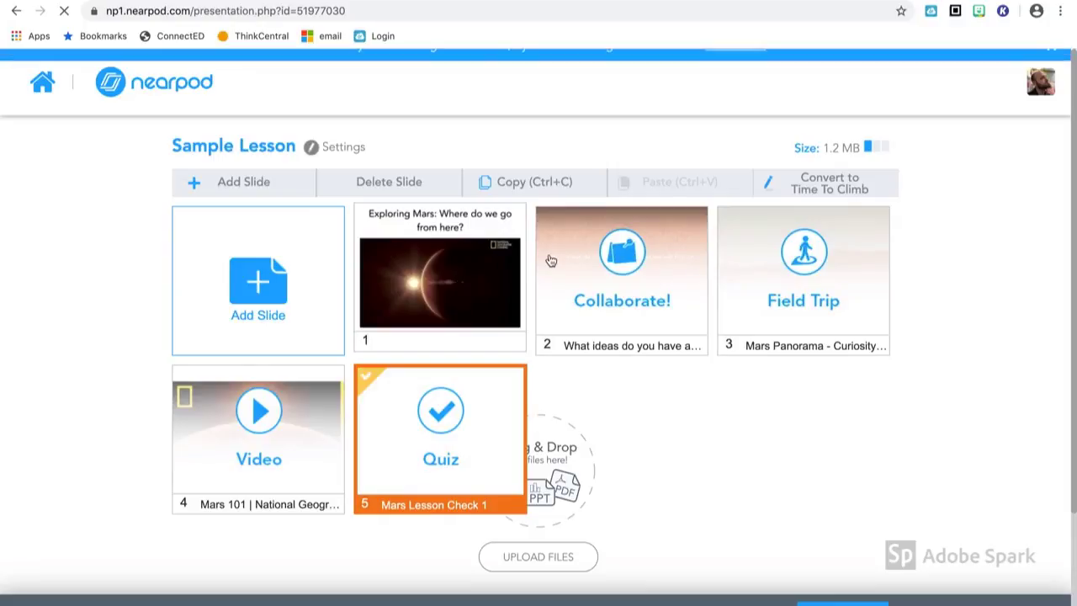
# Add a new content slide to the lesson with the title "All About Mars"
pyautogui.click(293, 260)
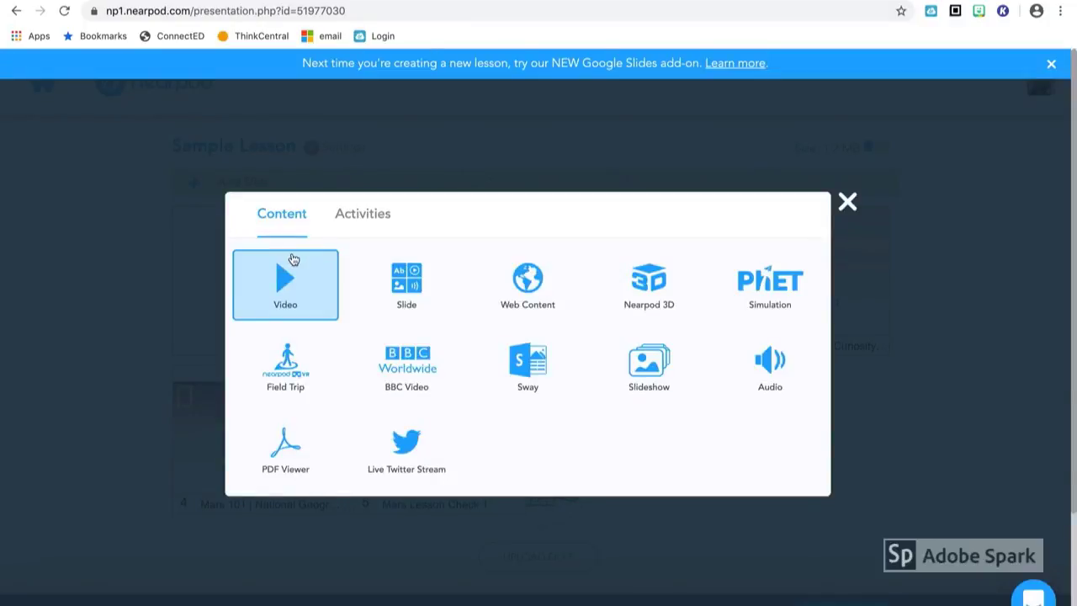
pyautogui.click(414, 292)
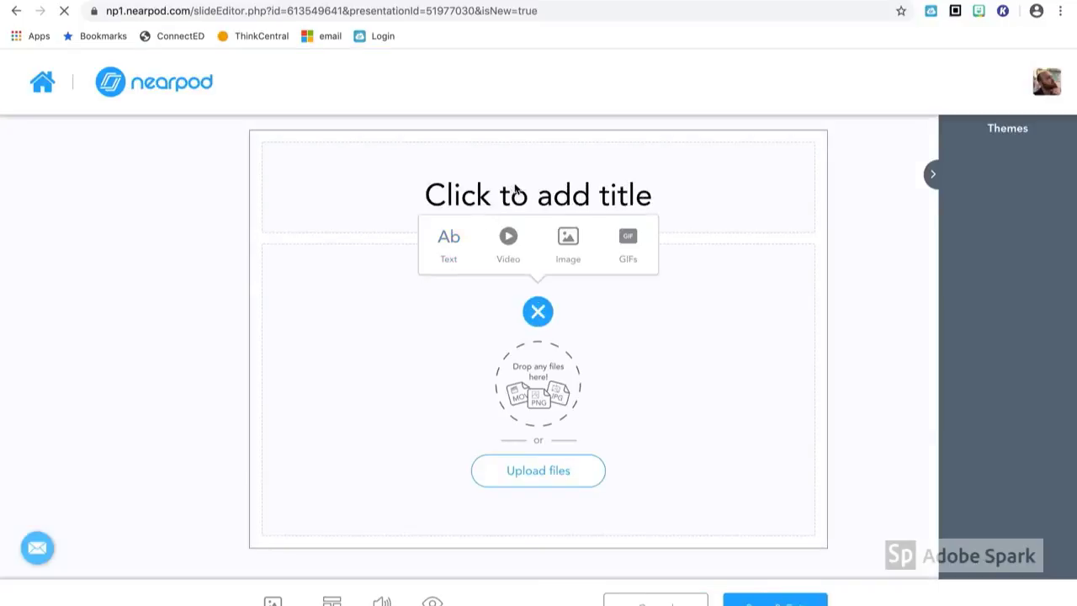
pyautogui.click(532, 193)
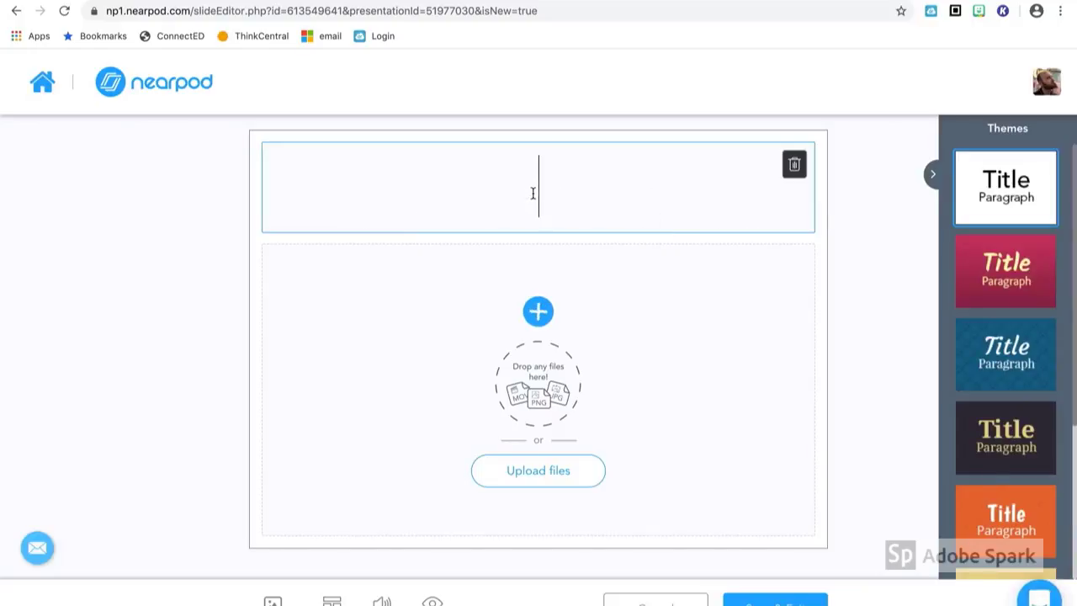
pyautogui.write('All About Mars')
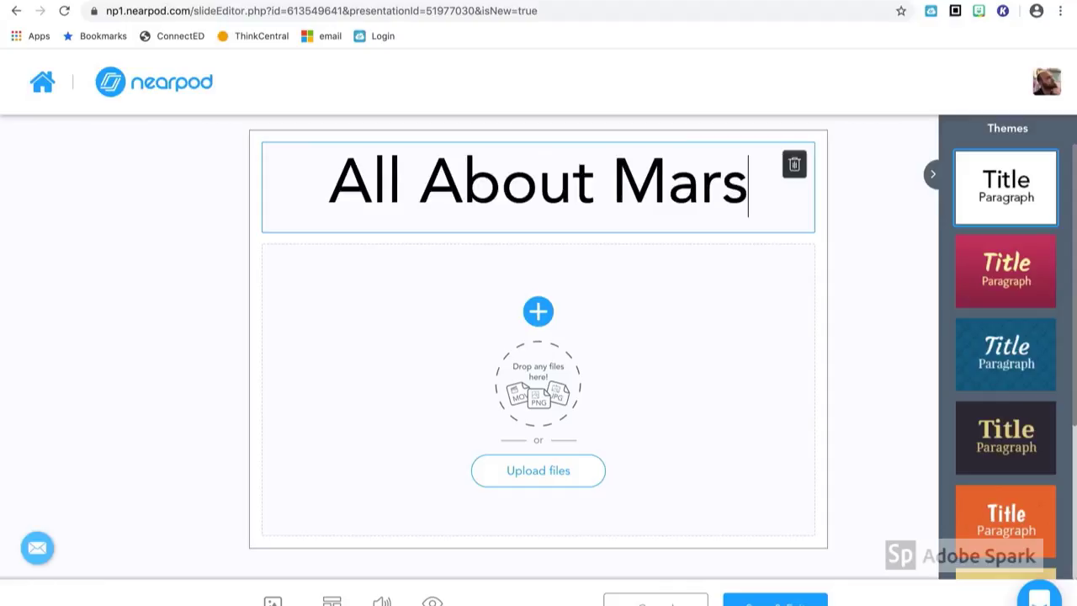
# Add body text reading "Mars does not have living things on it." and "Mars is red.", and apply the dark theme with gold lettering
pyautogui.click(538, 312)
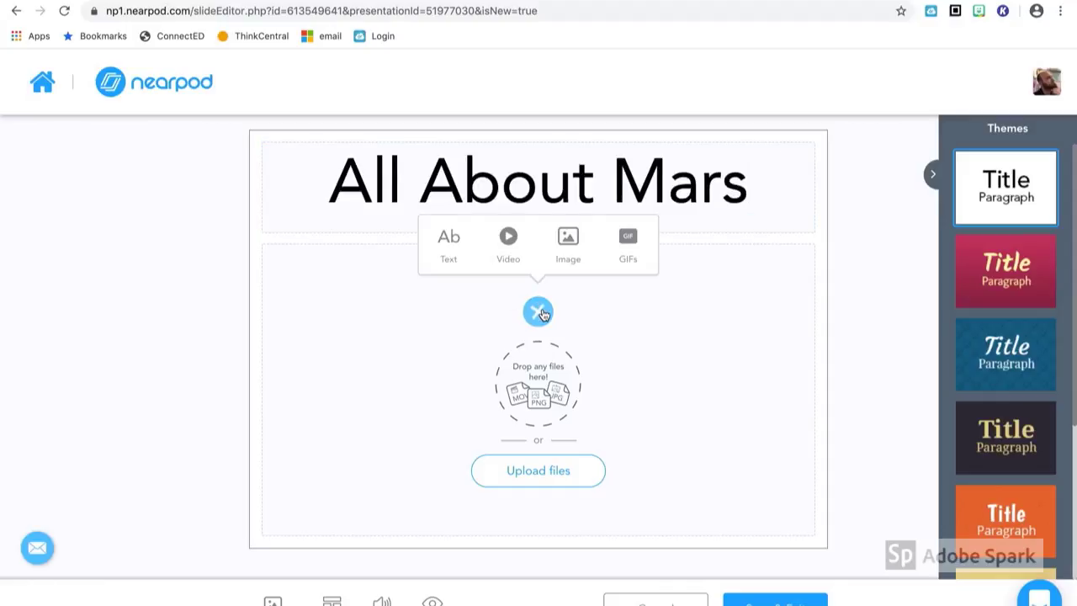
pyautogui.click(446, 244)
pyautogui.write('Mars')
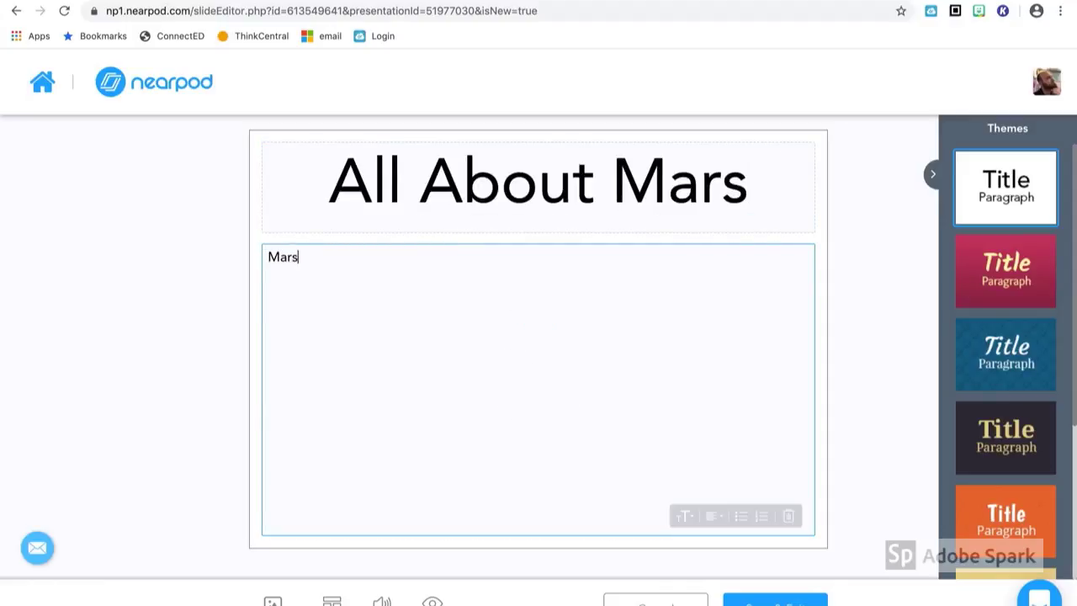
pyautogui.write(' does not have living things on it. ')
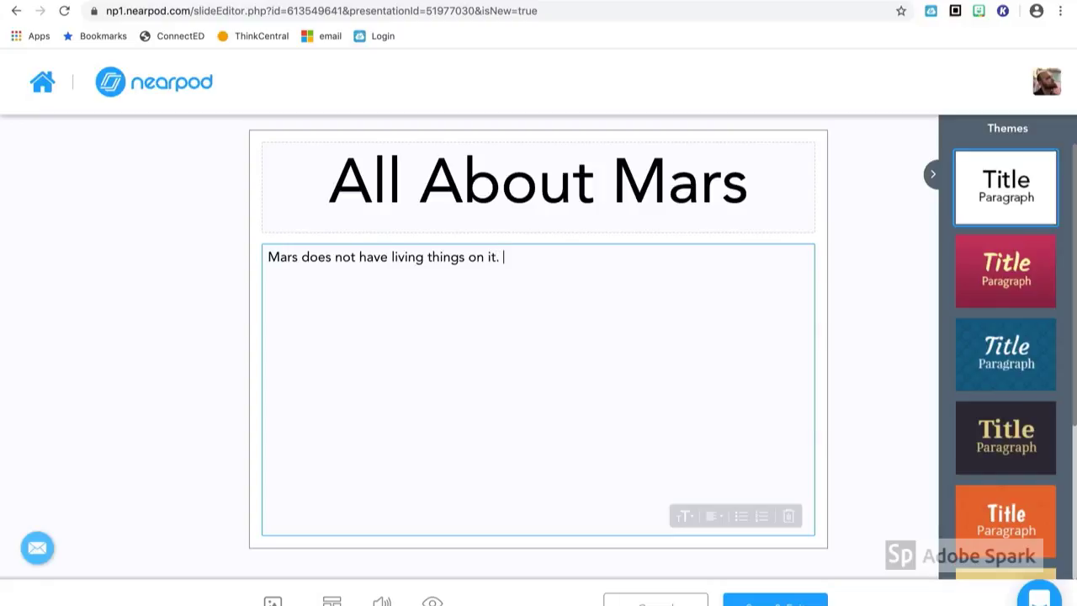
pyautogui.write('Mars is red.')
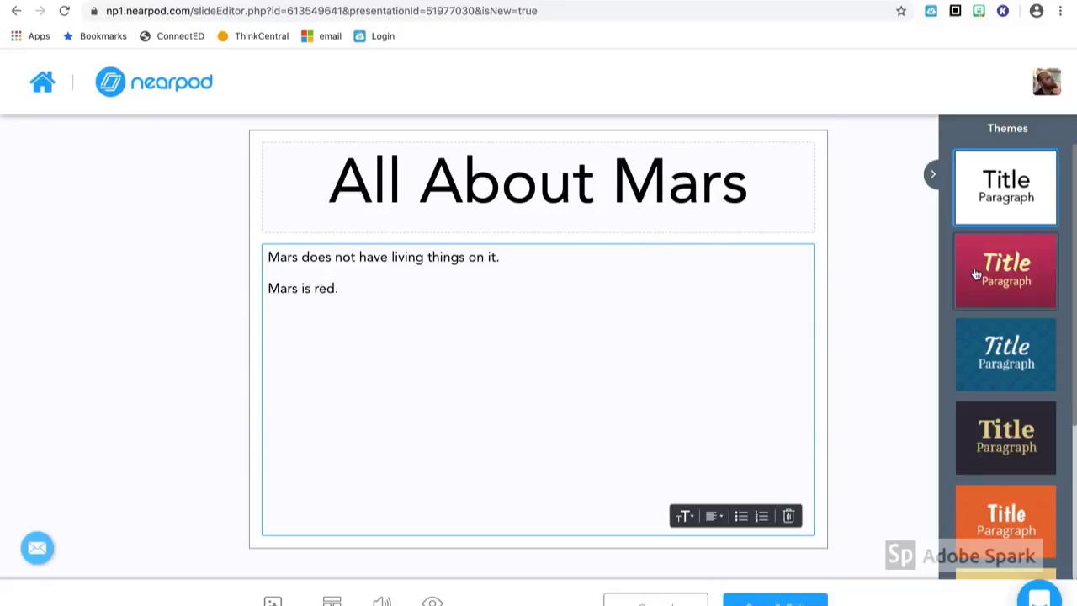
pyautogui.click(1001, 437)
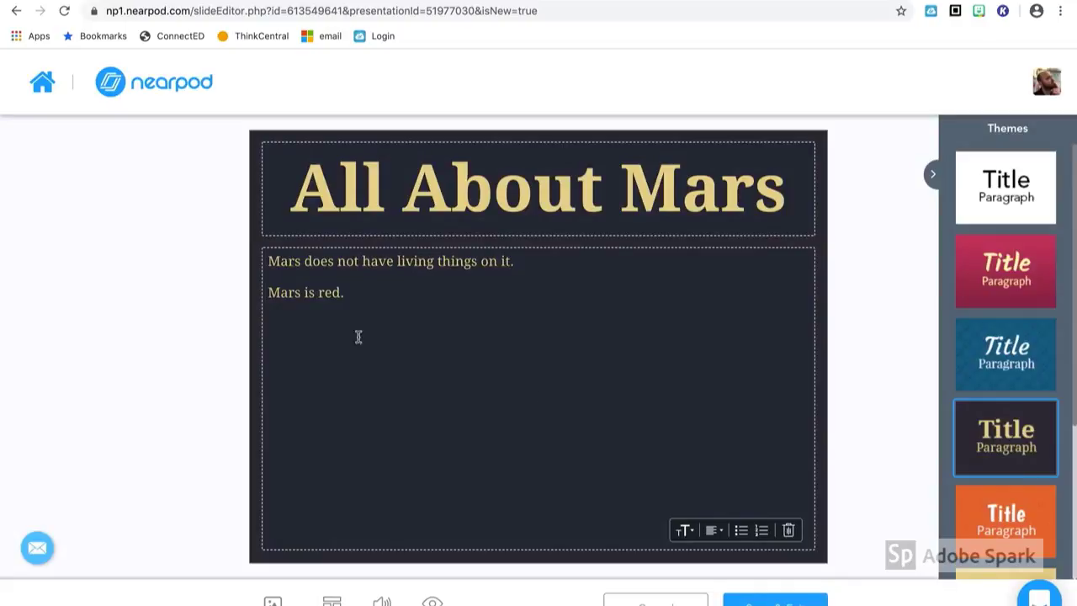
# Enlarge the slide's body text and format its lines as a bulleted list
pyautogui.click(685, 532)
pyautogui.click(697, 495)
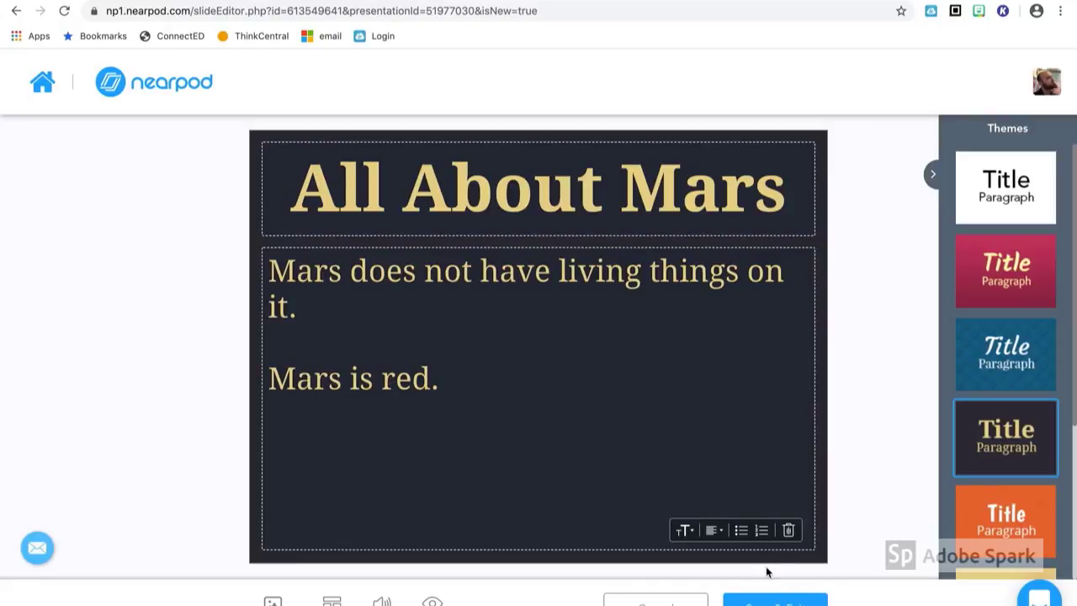
pyautogui.click(742, 531)
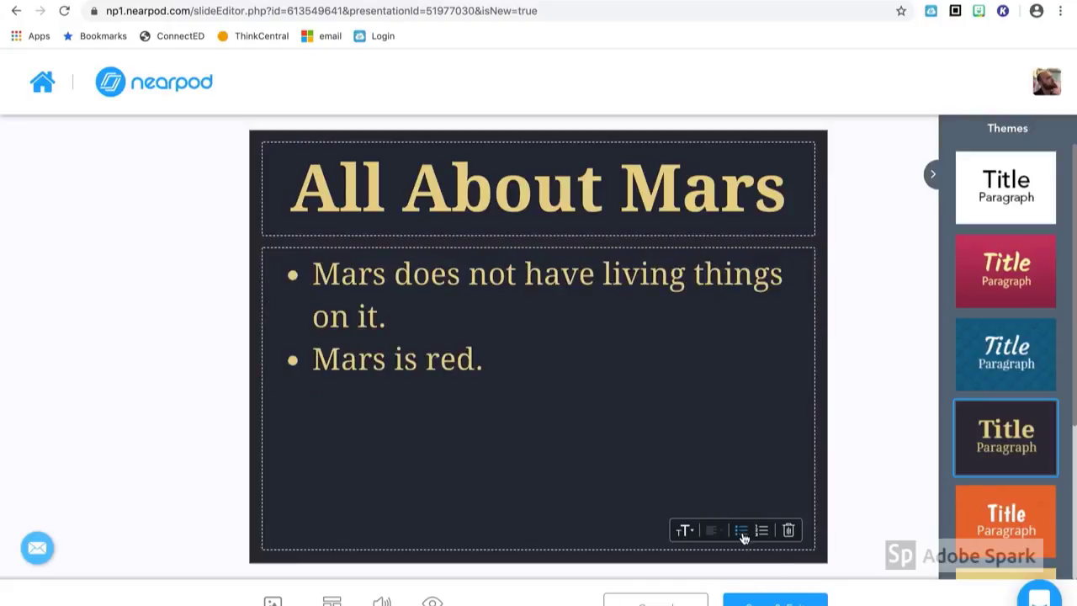
# Add a third bullet reading "We have robots exploring Mars" below "Mars is red."
pyautogui.click(503, 360)
pyautogui.press('Return')
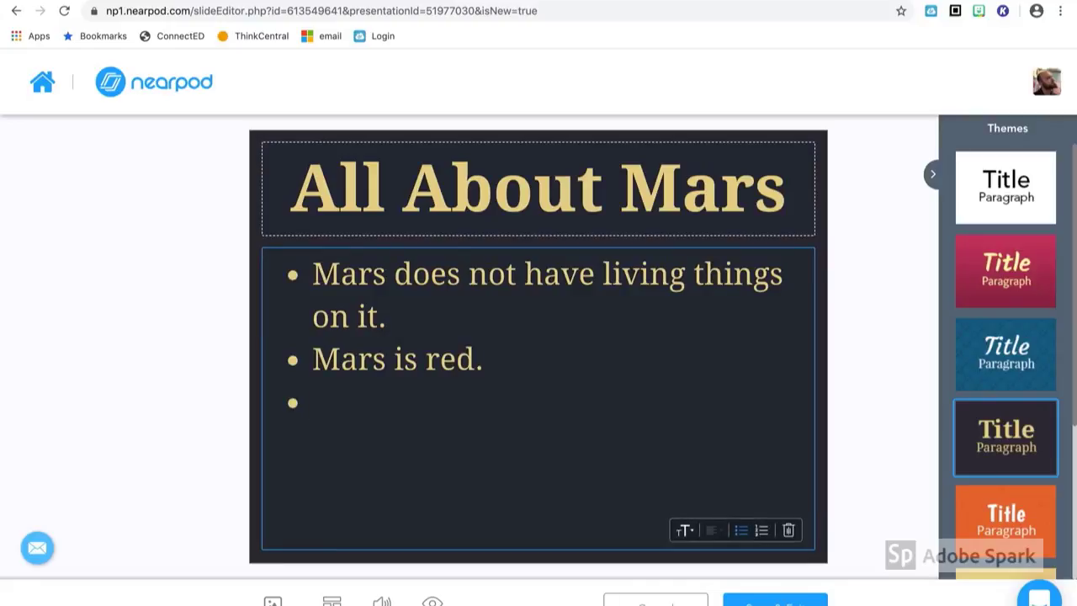
pyautogui.write('We hav')
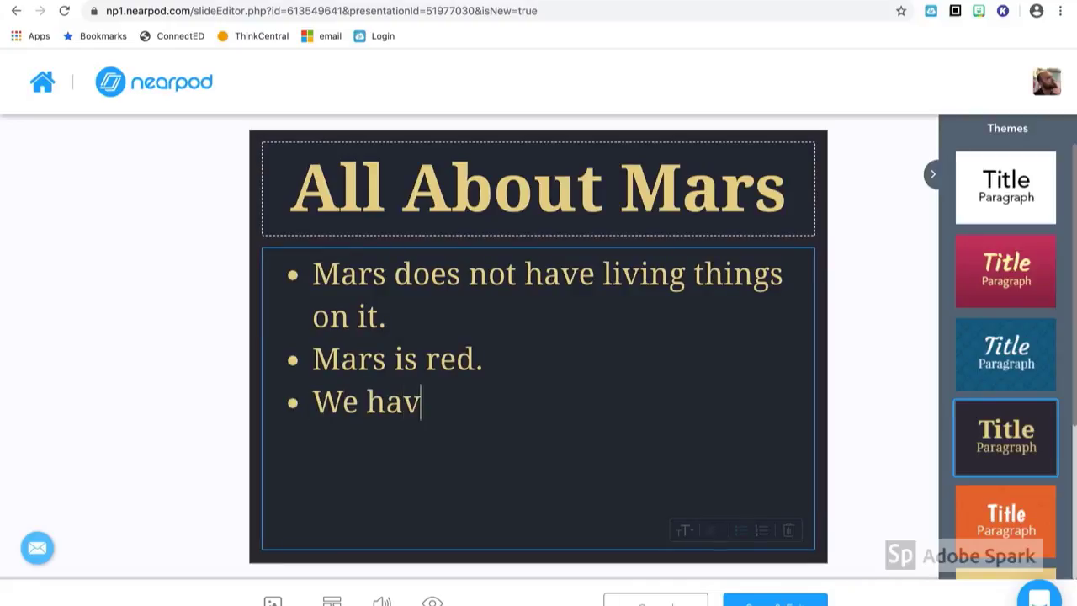
pyautogui.write('e rob')
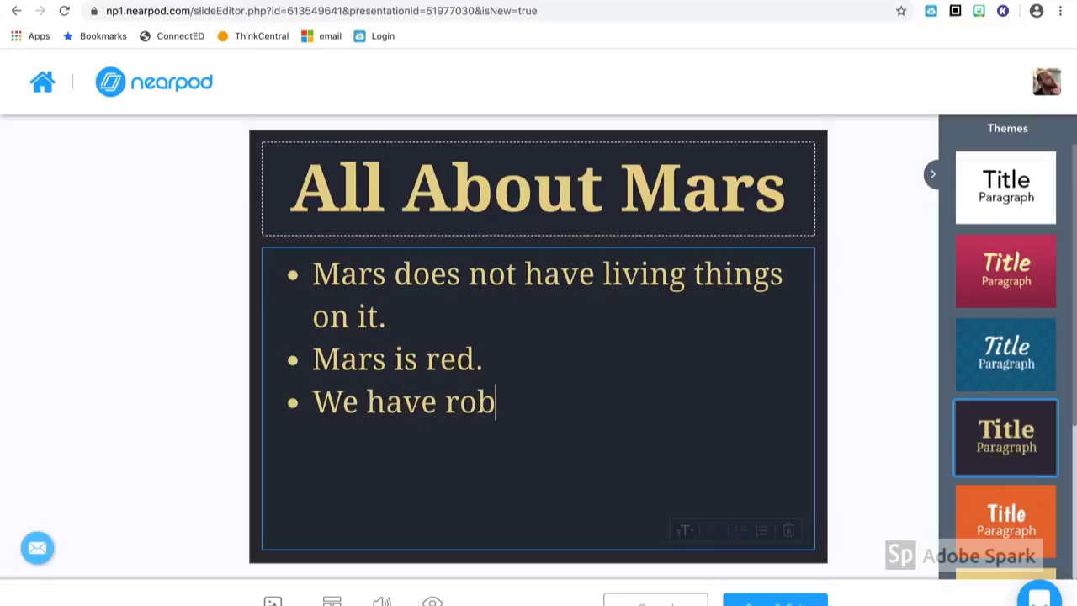
pyautogui.write('ots exploring ')
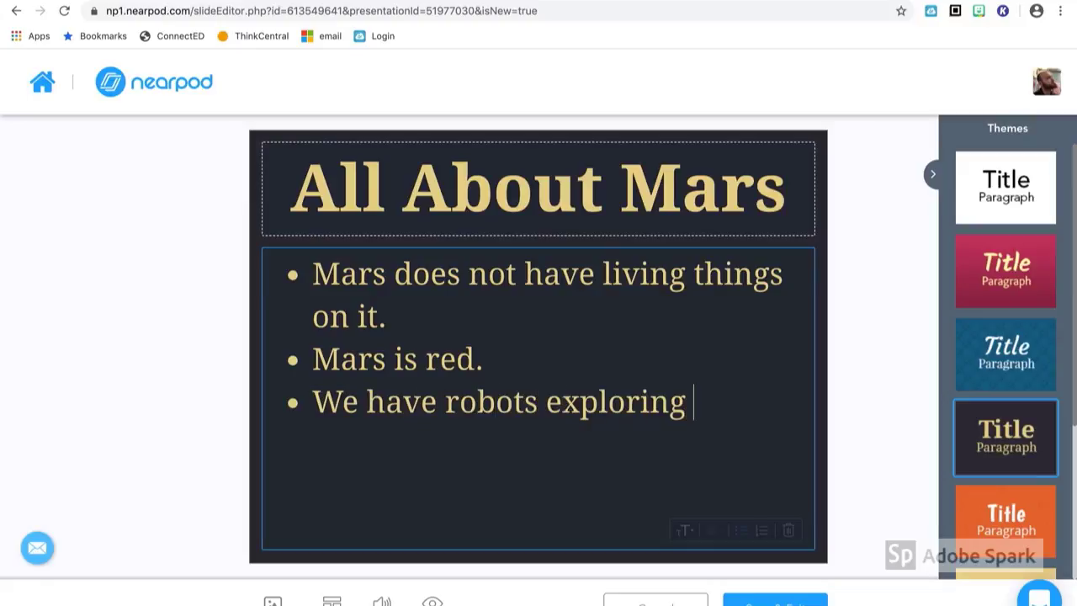
pyautogui.write('Mars')
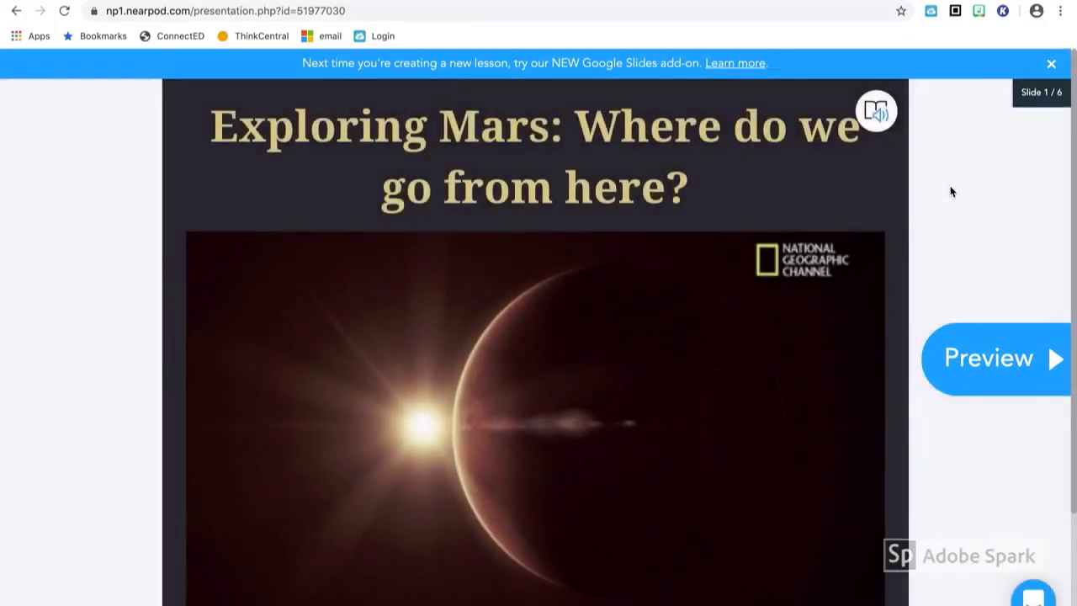
# Advance the lesson preview to the Collaborate! board and post "It is cold." as a response
pyautogui.click(984, 377)
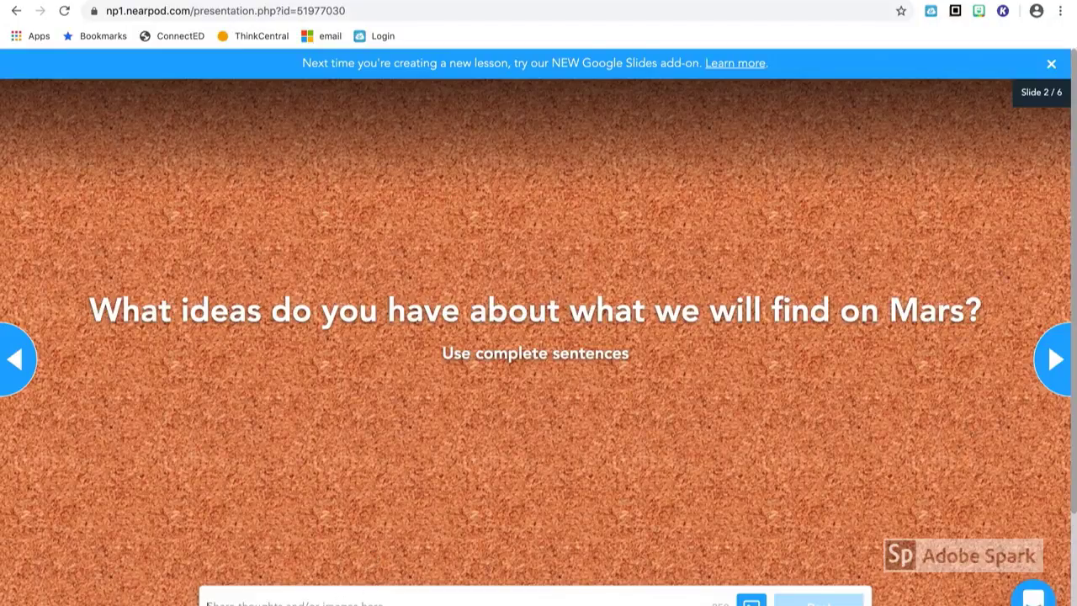
pyautogui.click(340, 603)
pyautogui.write('It is cold.')
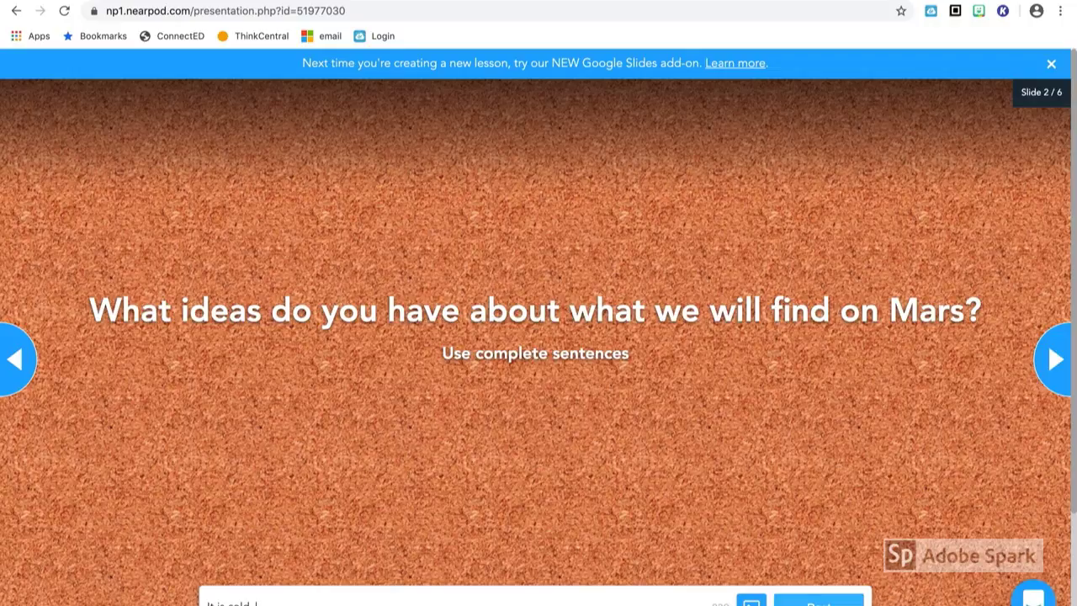
pyautogui.click(818, 602)
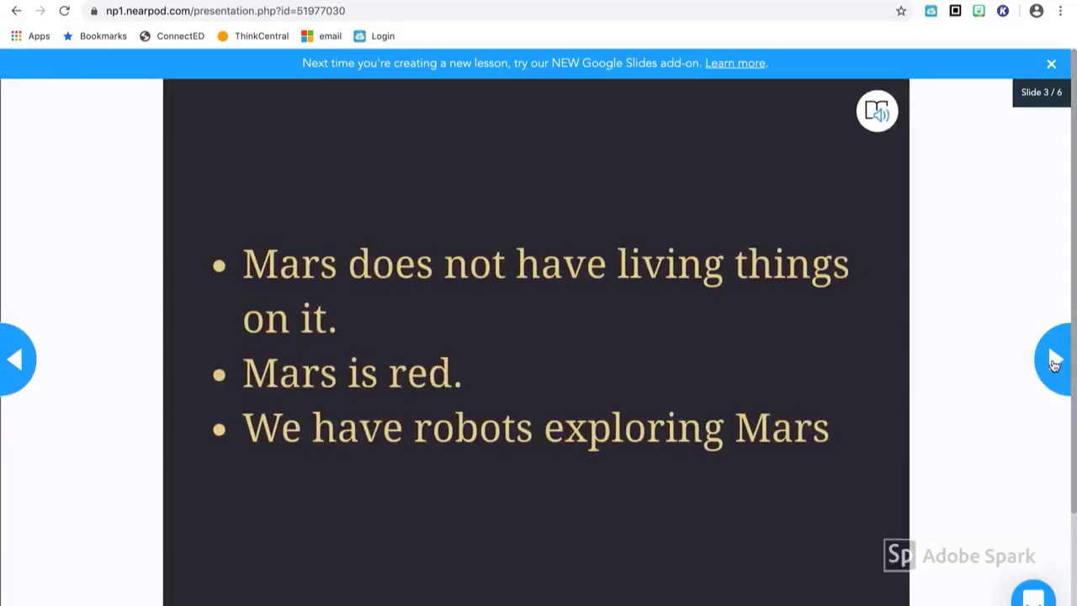
# Look around the Mars panorama field trip in the lesson preview and continue to the video slide
pyautogui.click(1054, 362)
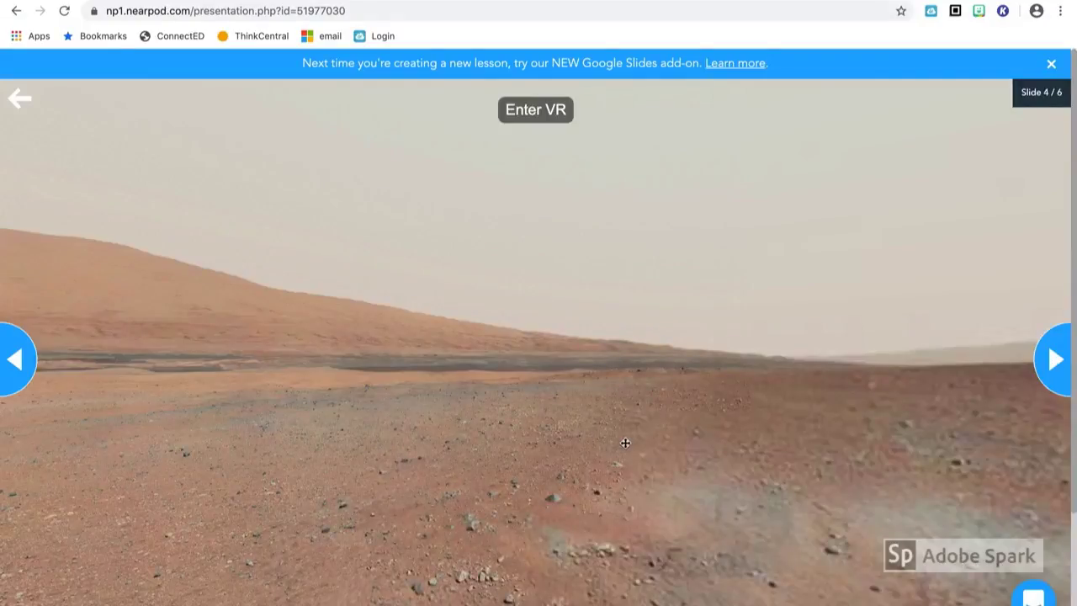
pyautogui.moveTo(626, 443); pyautogui.dragTo(379, 438)
pyautogui.moveTo(692, 416); pyautogui.dragTo(423, 419)
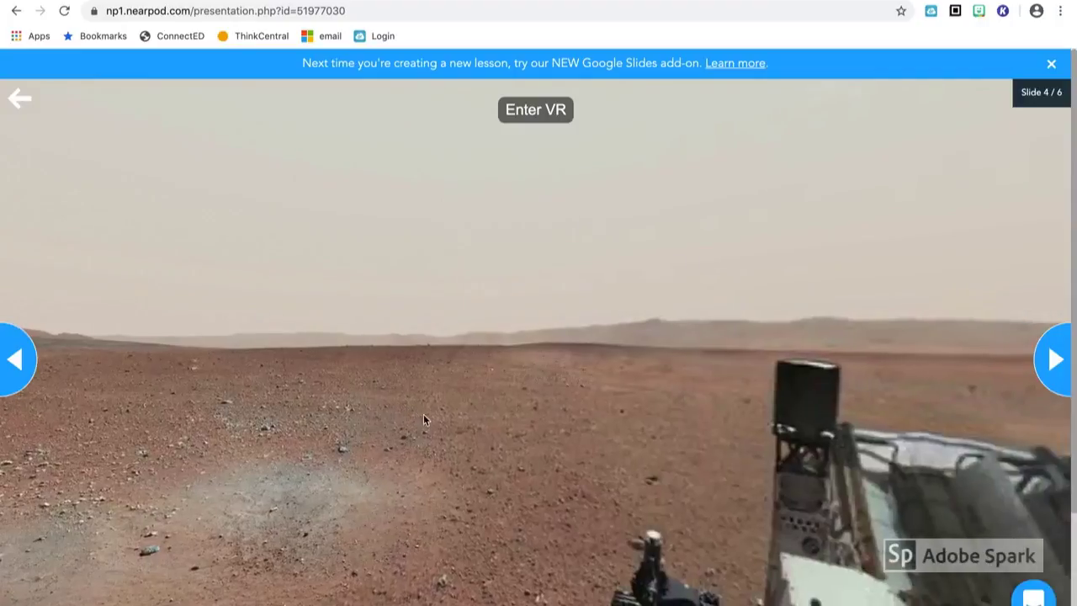
pyautogui.moveTo(614, 421); pyautogui.dragTo(389, 409)
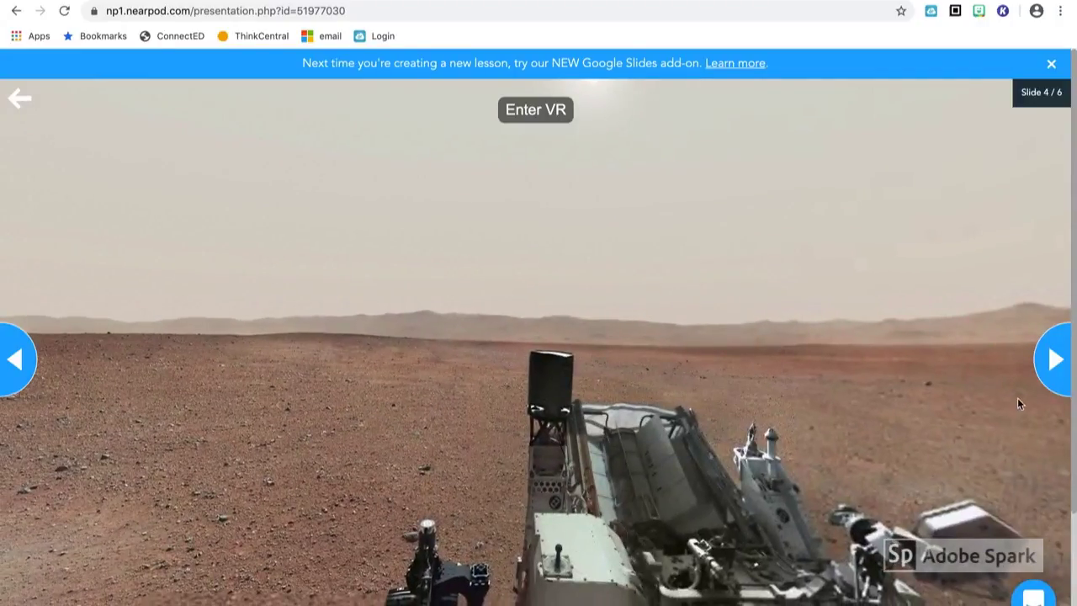
pyautogui.click(1055, 362)
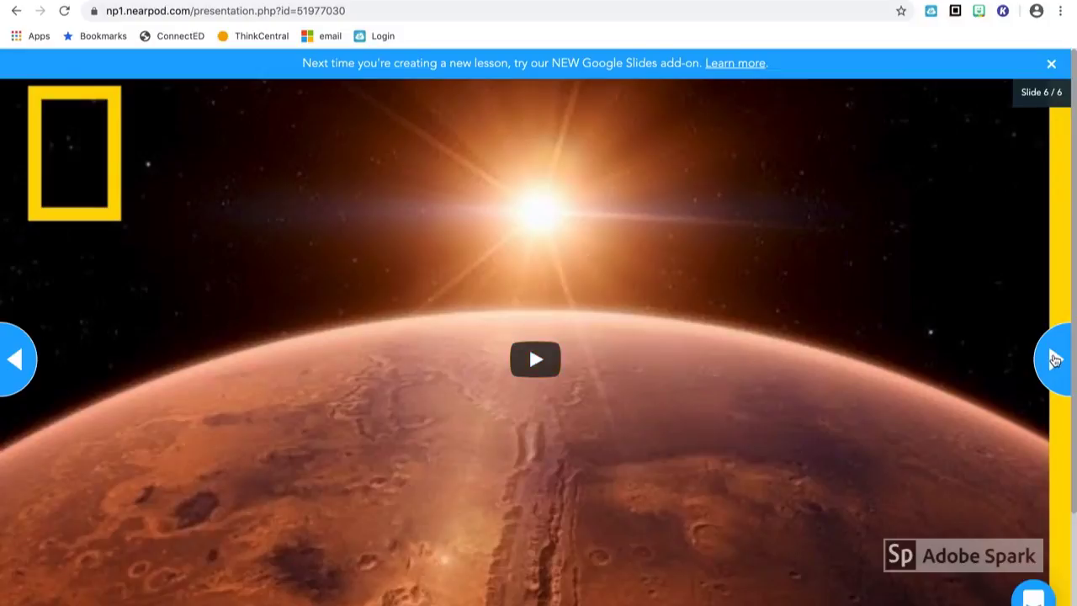
# Advance the preview to the quiz and answer Red for the color of Mars and False for living things on Mars
pyautogui.click(1056, 360)
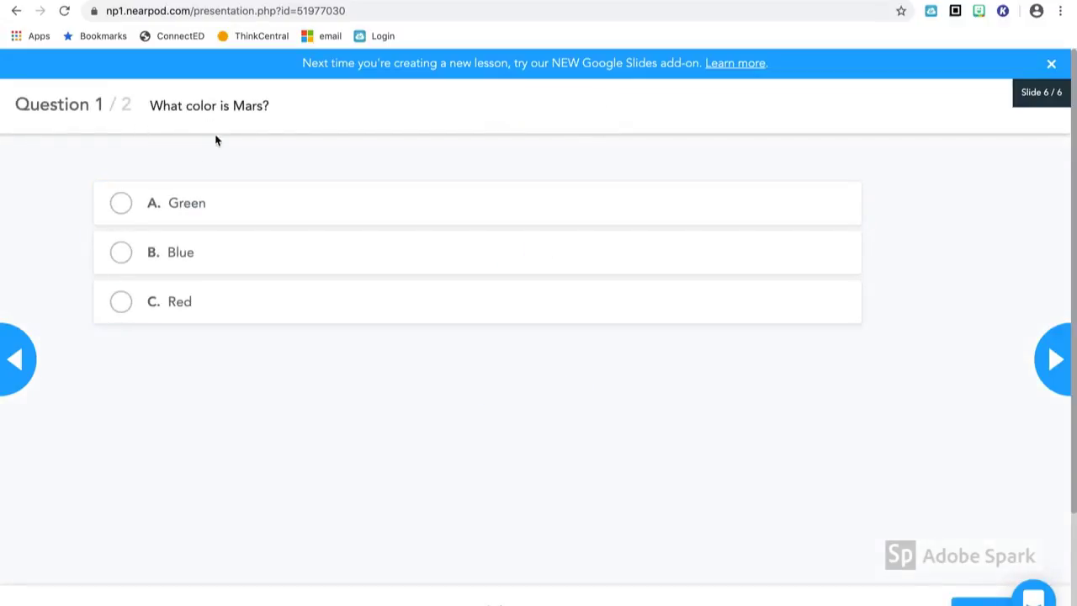
pyautogui.click(124, 305)
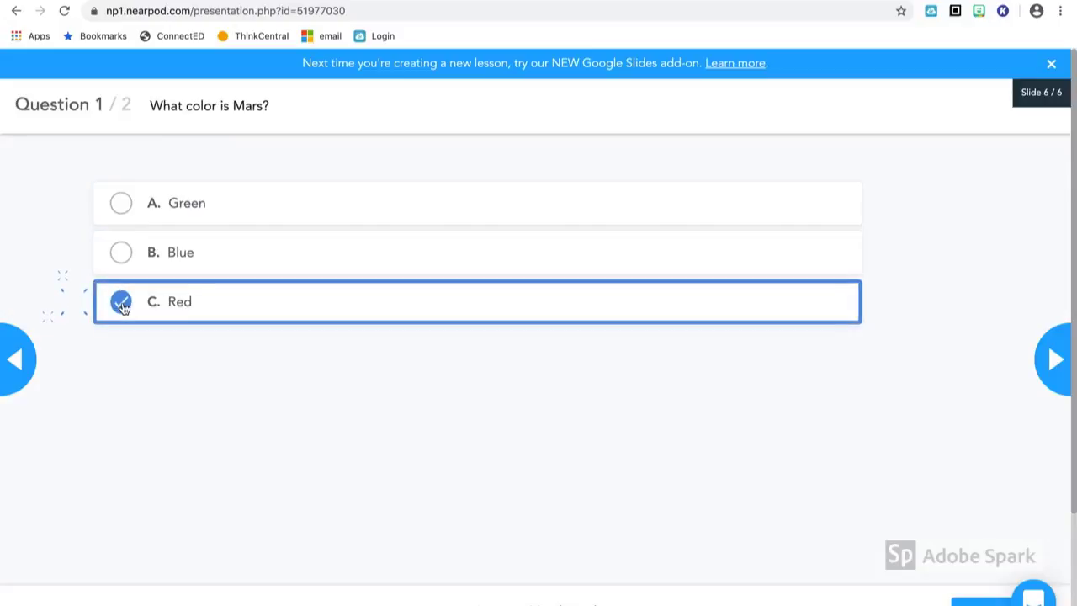
pyautogui.click(980, 603)
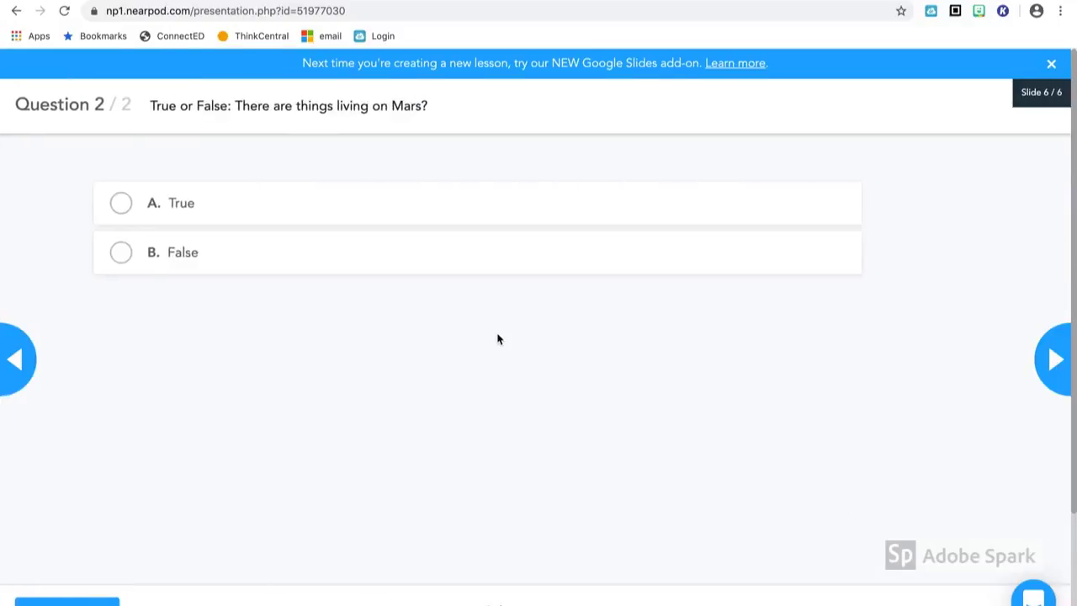
pyautogui.click(160, 254)
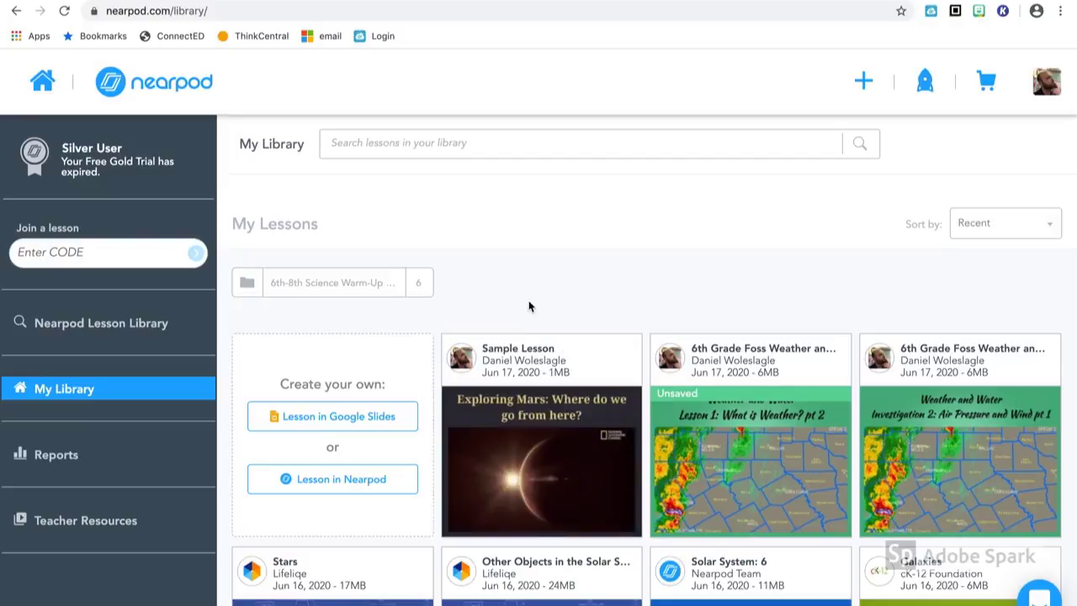
# Review the session report for "6th Grade Foss Weather and Water Lesson 1", including participation and student engagement details, and close it
pyautogui.click(53, 462)
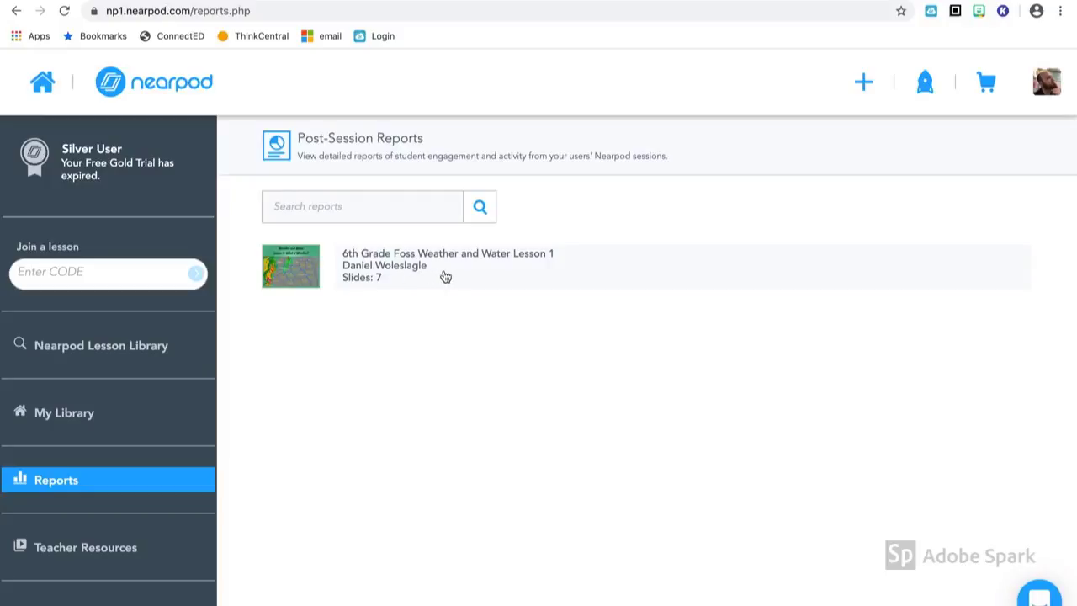
pyautogui.click(445, 276)
pyautogui.click(404, 328)
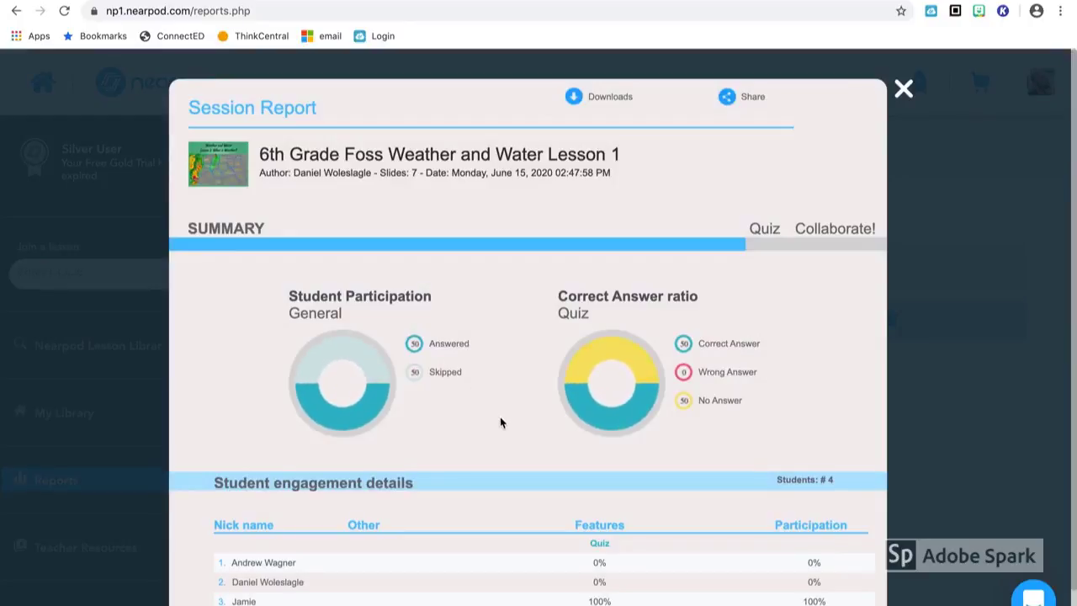
pyautogui.scroll(-1, 500, 423)
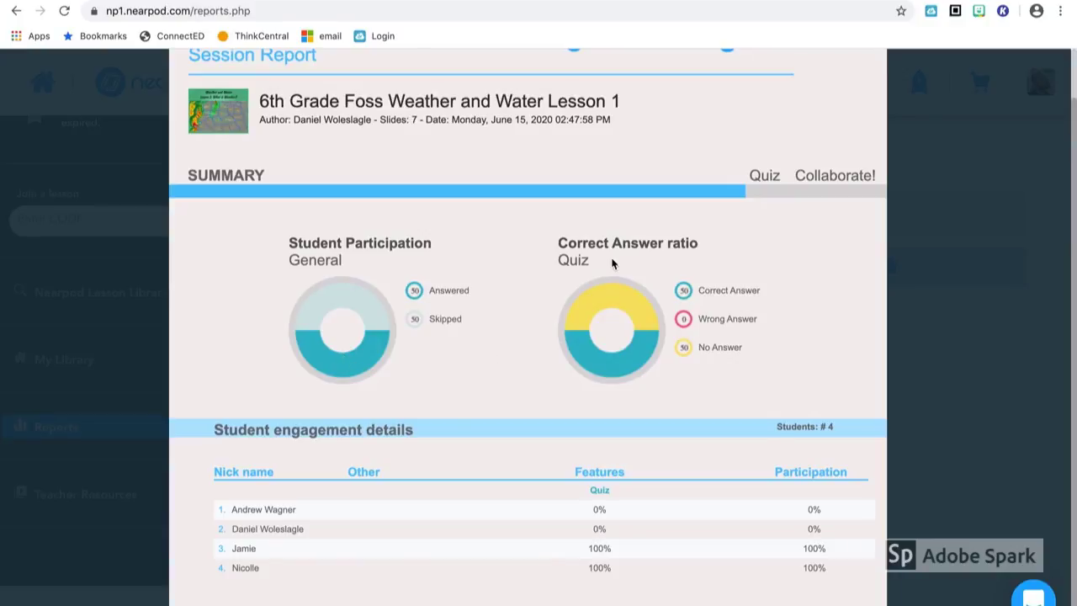
pyautogui.scroll(1, 611, 261)
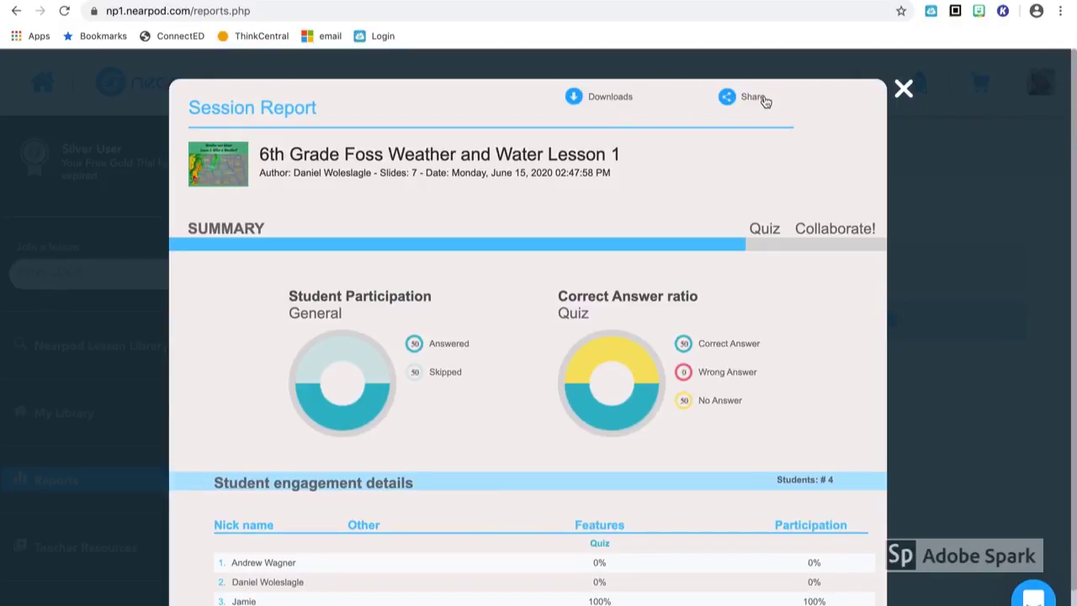
pyautogui.click(903, 89)
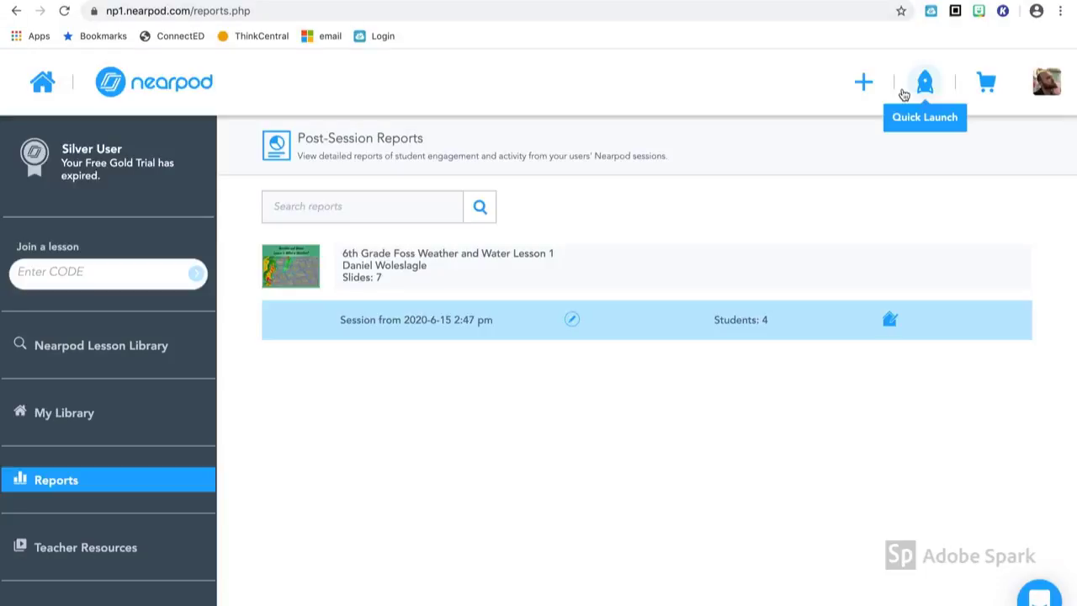